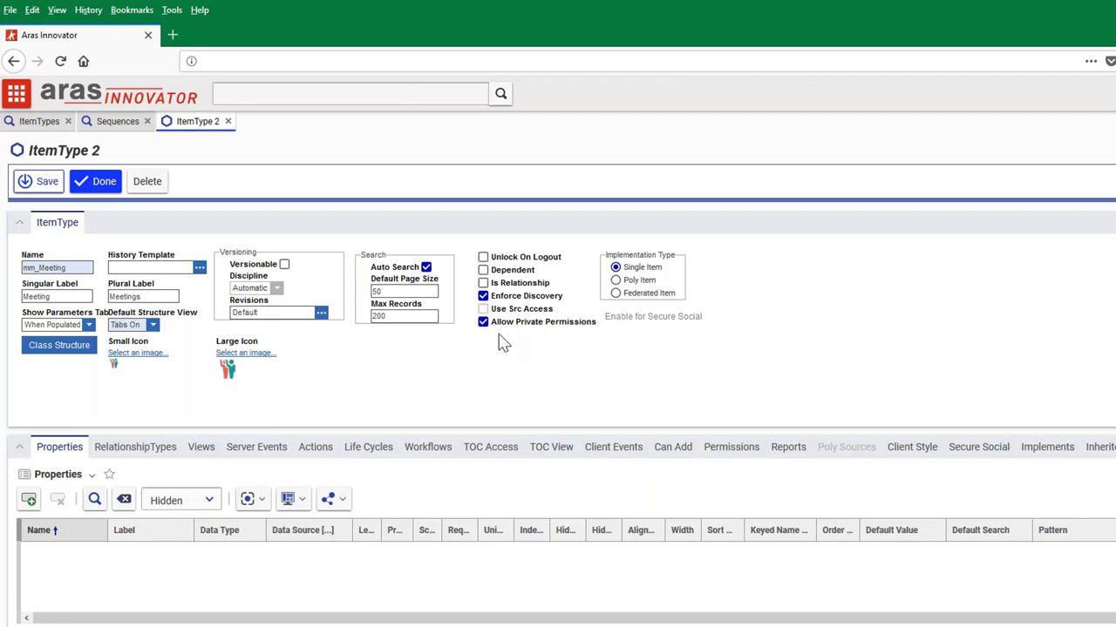
# Step: Add an item_number property labelled "Meeting #" with the Sequence data type and save the ItemType
pyautogui.click(29, 499)
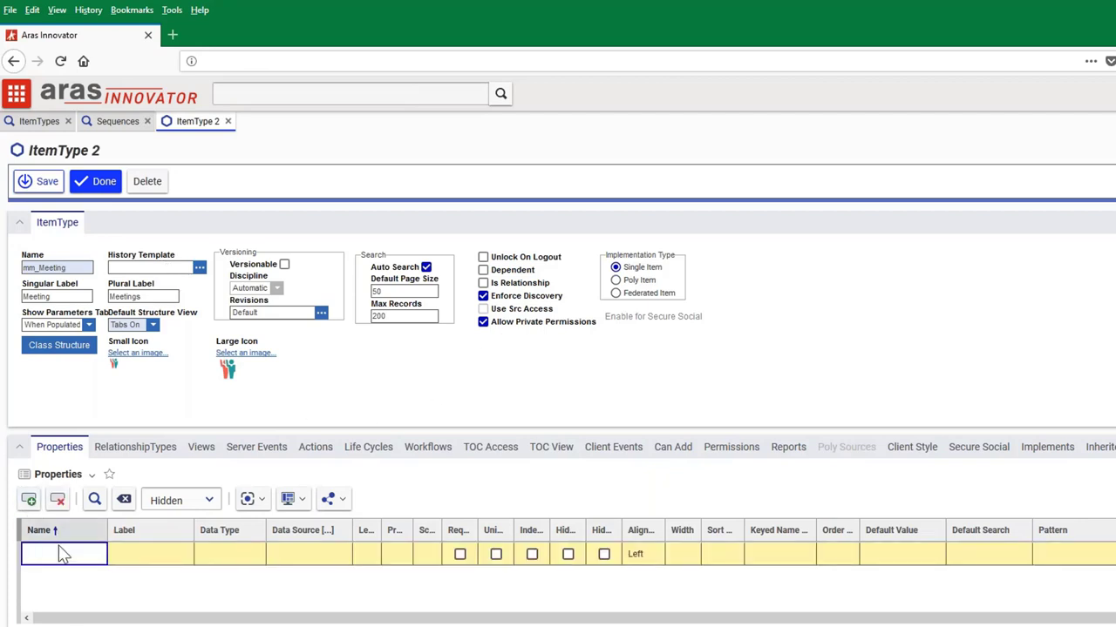
pyautogui.write('item_number')
pyautogui.press('Tab')
pyautogui.press('BackSpace')
pyautogui.press('BackSpace')
pyautogui.press('BackSpace')
pyautogui.press('BackSpace')
pyautogui.press('BackSpace')
pyautogui.press('BackSpace')
pyautogui.press('BackSpace')
pyautogui.press('BackSpace')
pyautogui.press('BackSpace')
pyautogui.press('BackSpace')
pyautogui.press('BackSpace')
pyautogui.write('Meeting #')
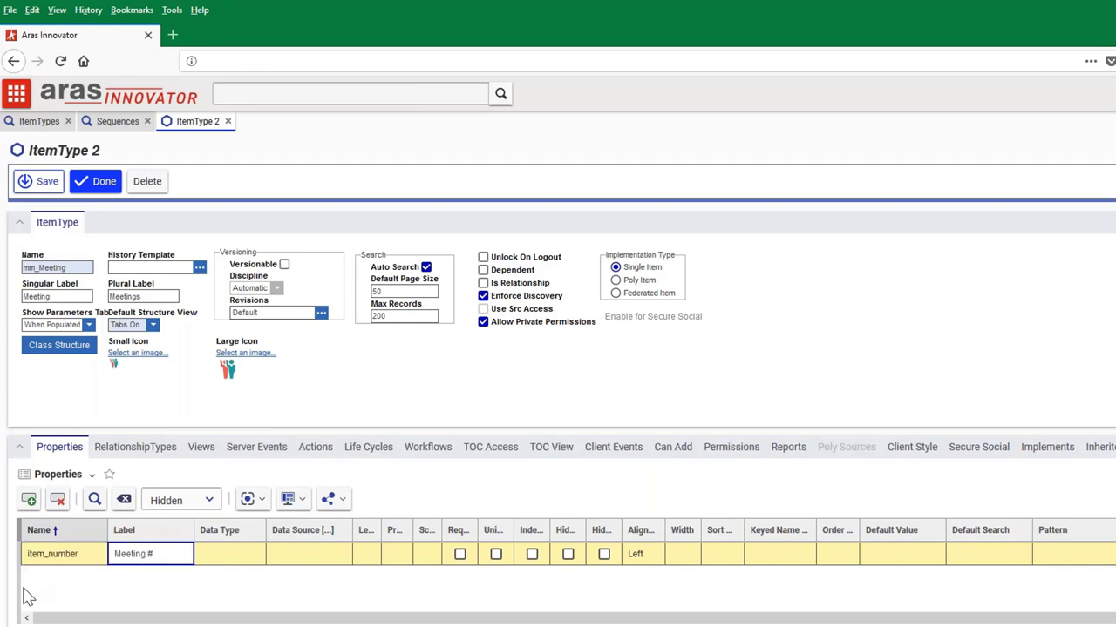
pyautogui.press('Tab')
pyautogui.write('String')
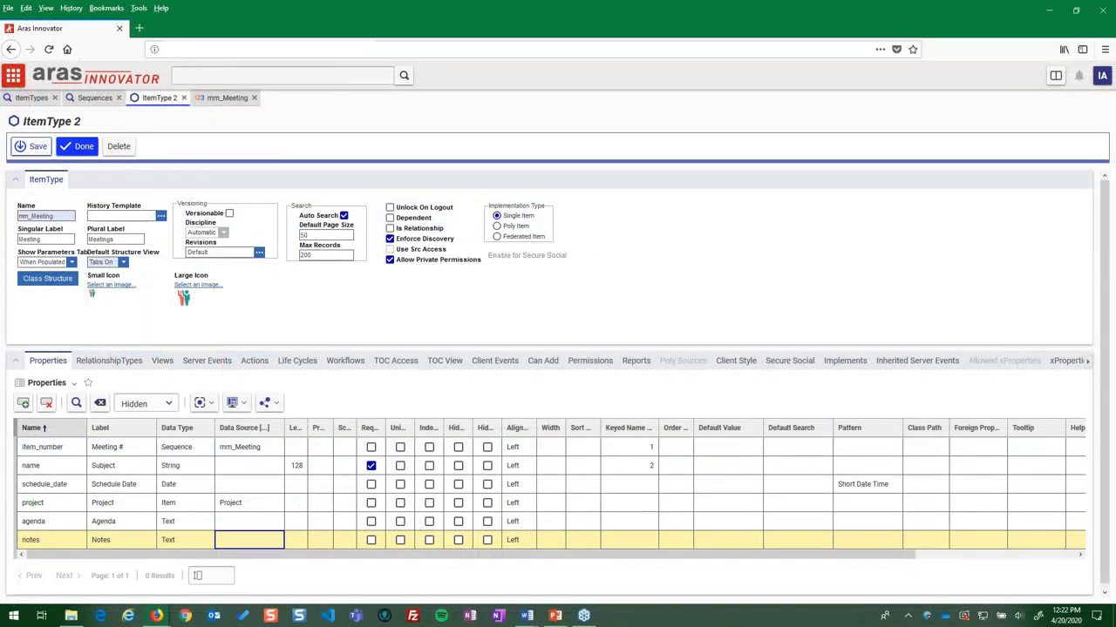
pyautogui.click(35, 148)
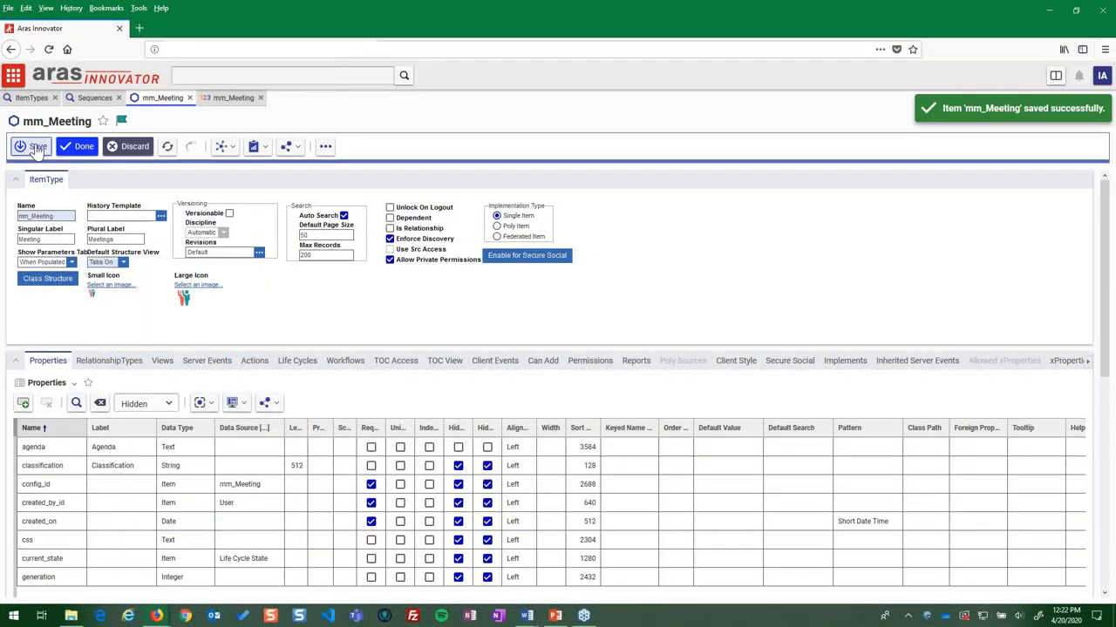
# Step: Collapse the ItemType details and label the state property "Status"
pyautogui.click(15, 182)
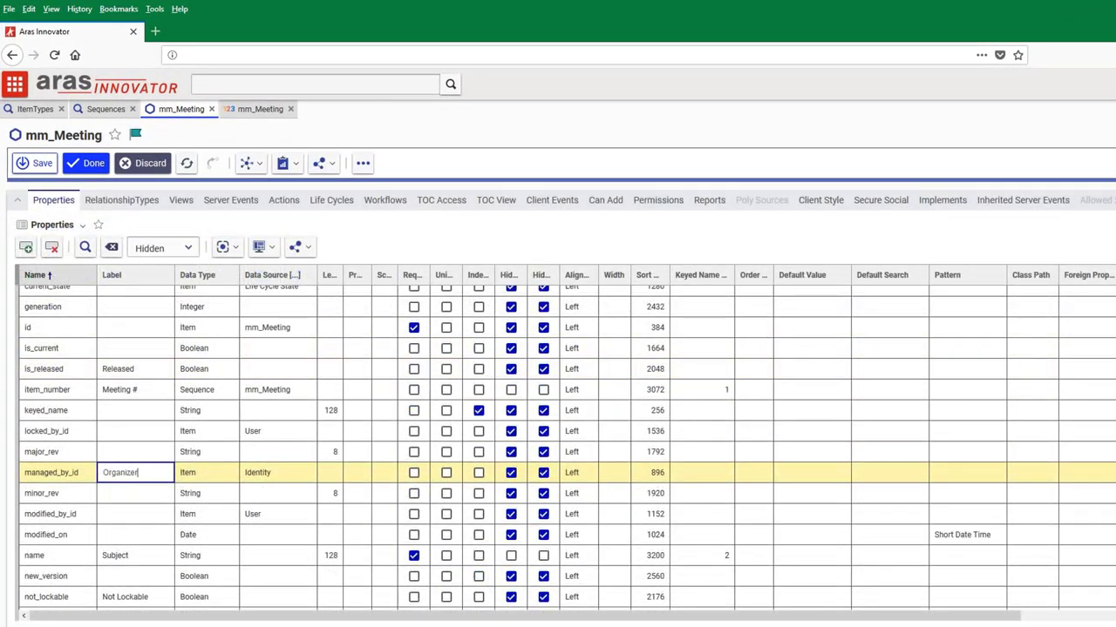
pyautogui.scroll(-3, 558, 448)
pyautogui.click(131, 579)
pyautogui.click(131, 580)
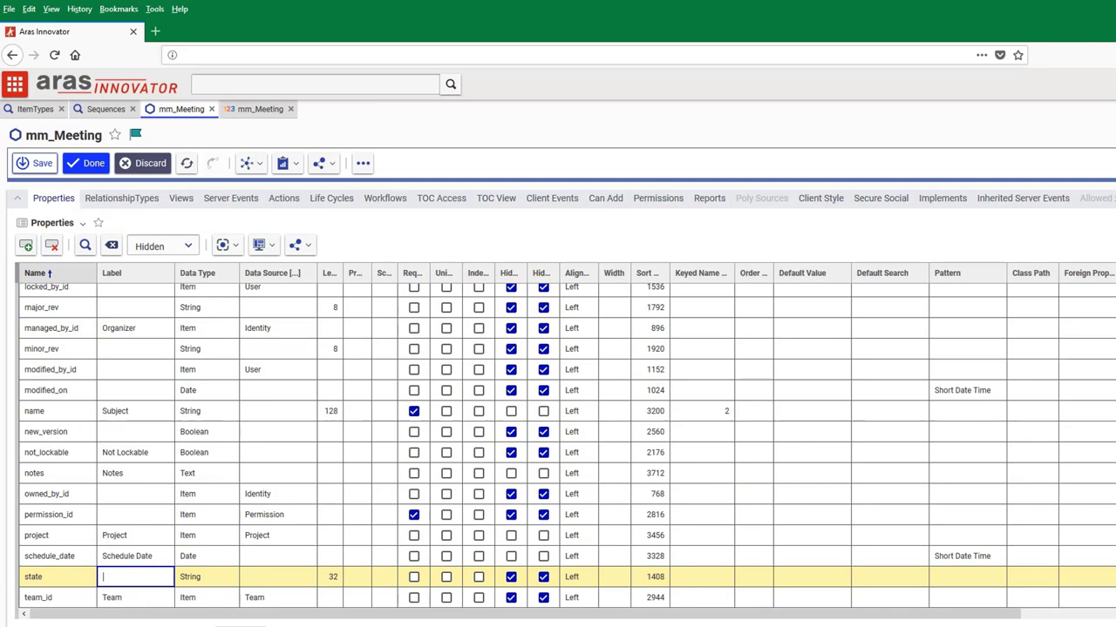
pyautogui.write('Status')
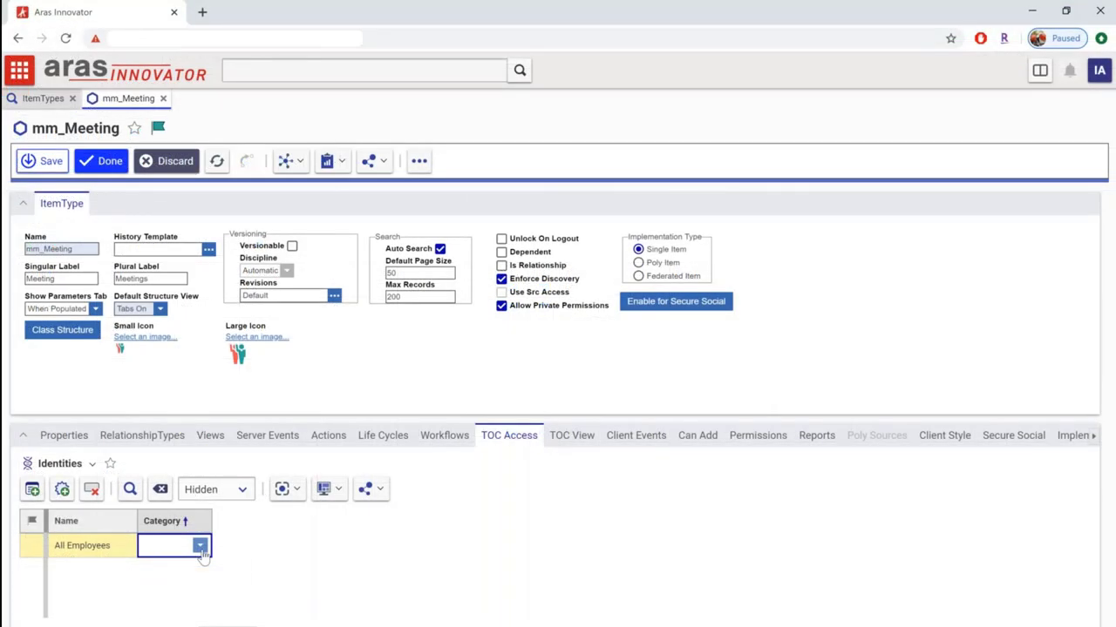
# Step: Set the TOC Access category for All Employees to Portfolio
pyautogui.click(200, 546)
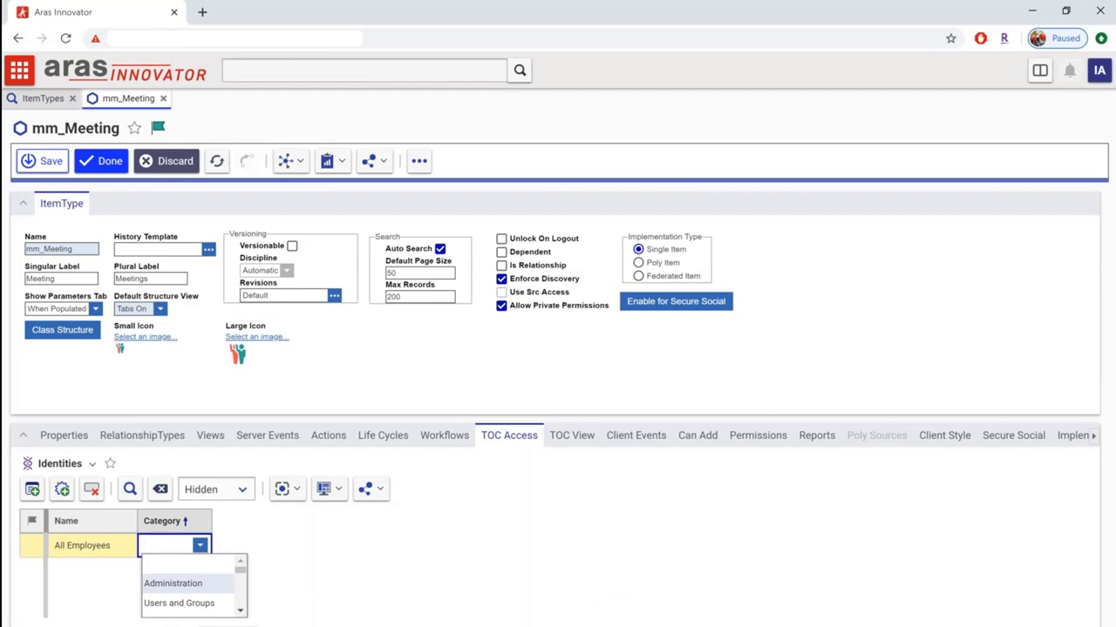
pyautogui.scroll(-8, 193, 585)
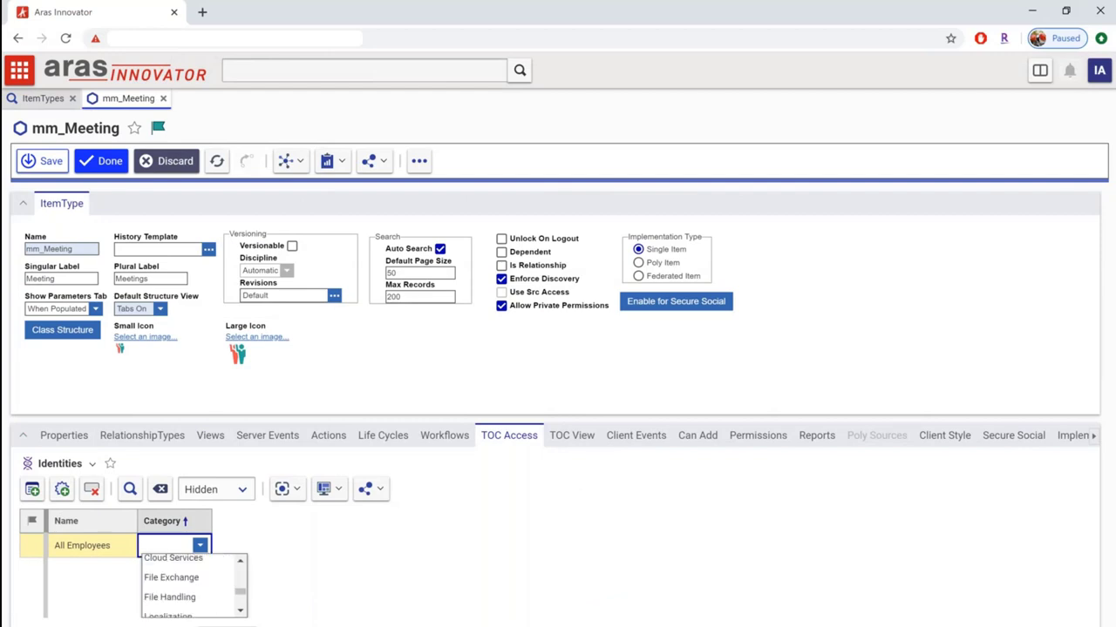
pyautogui.scroll(-3, 193, 586)
pyautogui.click(194, 586)
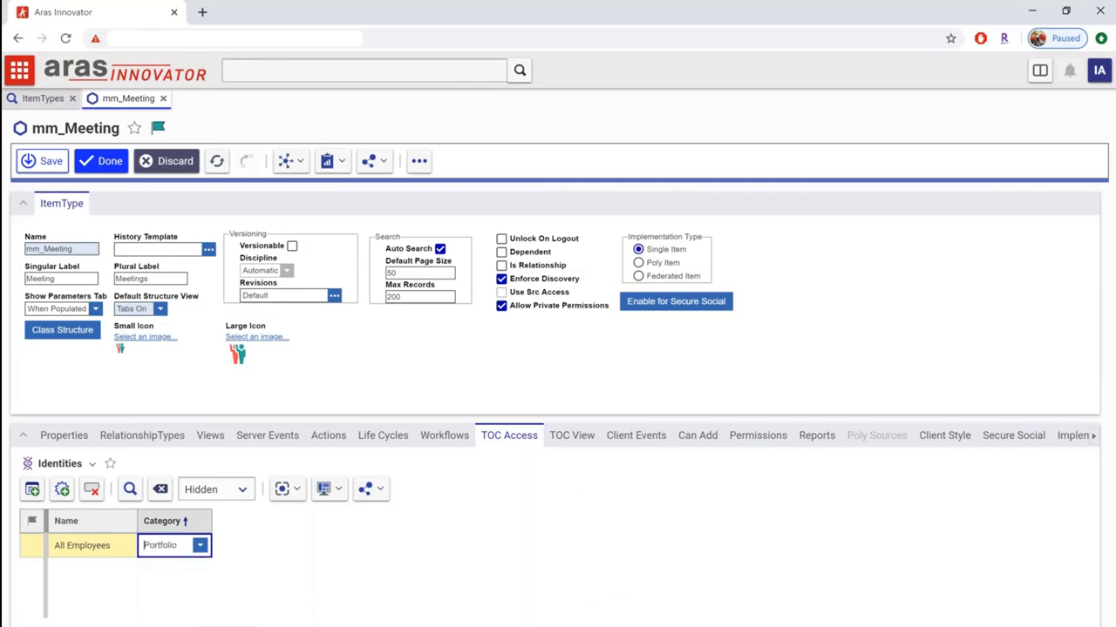
# Step: Find identities matching "manu*" and allow the Manufacturing identity to add meetings
pyautogui.click(688, 439)
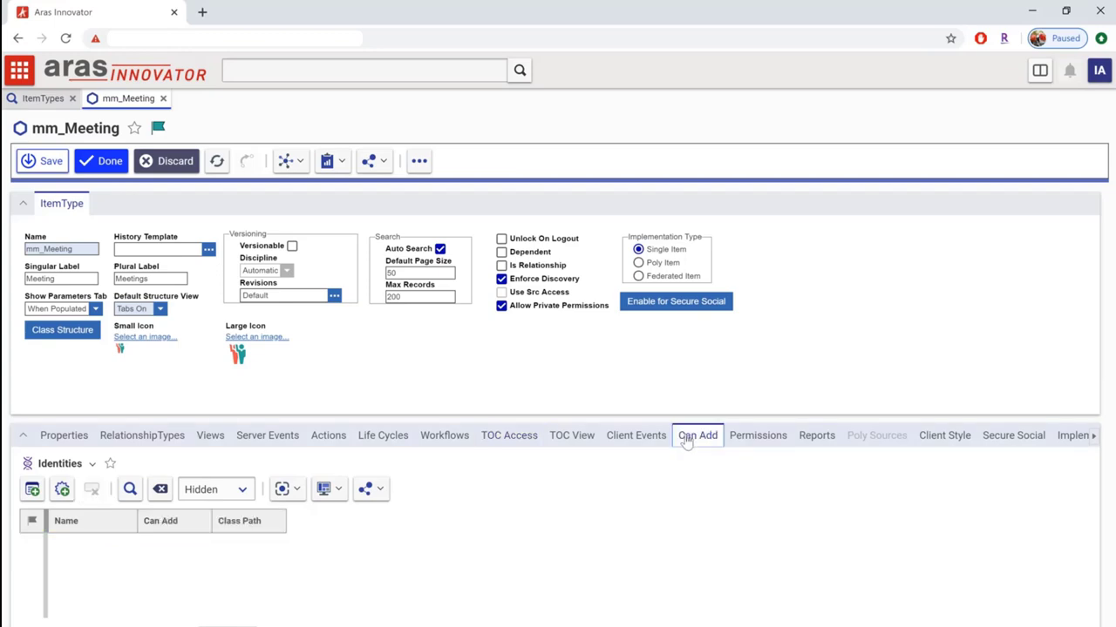
pyautogui.click(32, 489)
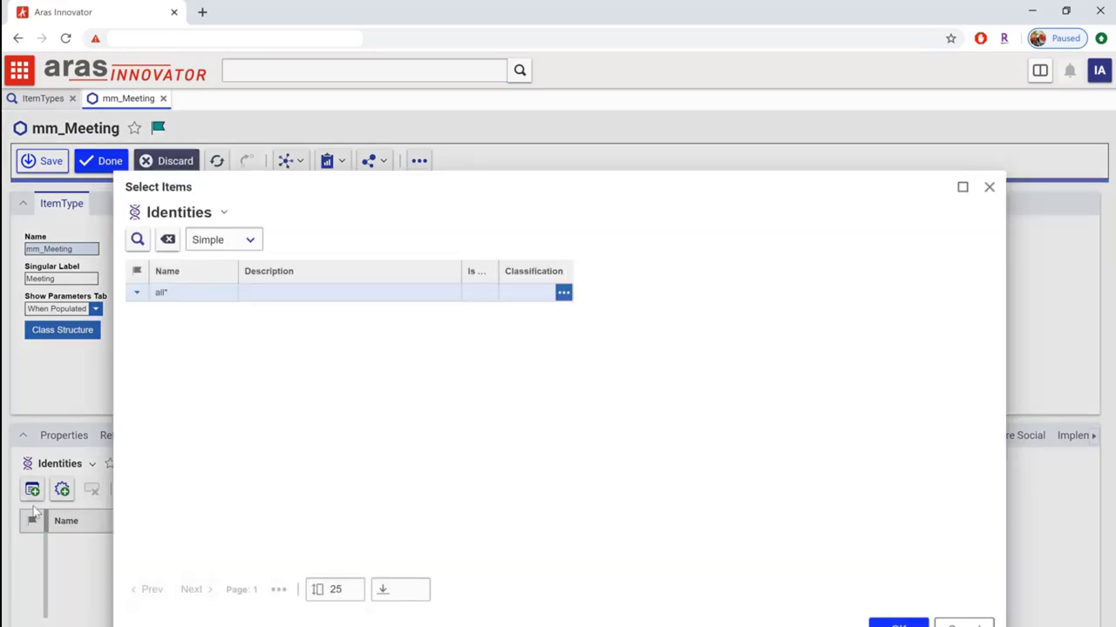
pyautogui.write('manu*')
pyautogui.press('Return')
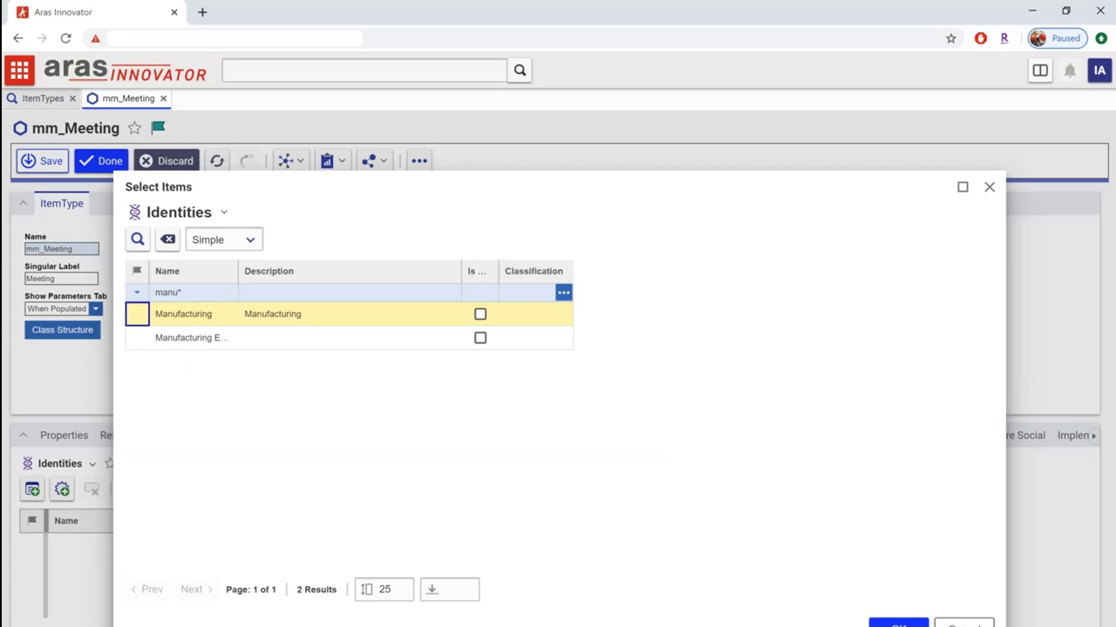
pyautogui.click(898, 625)
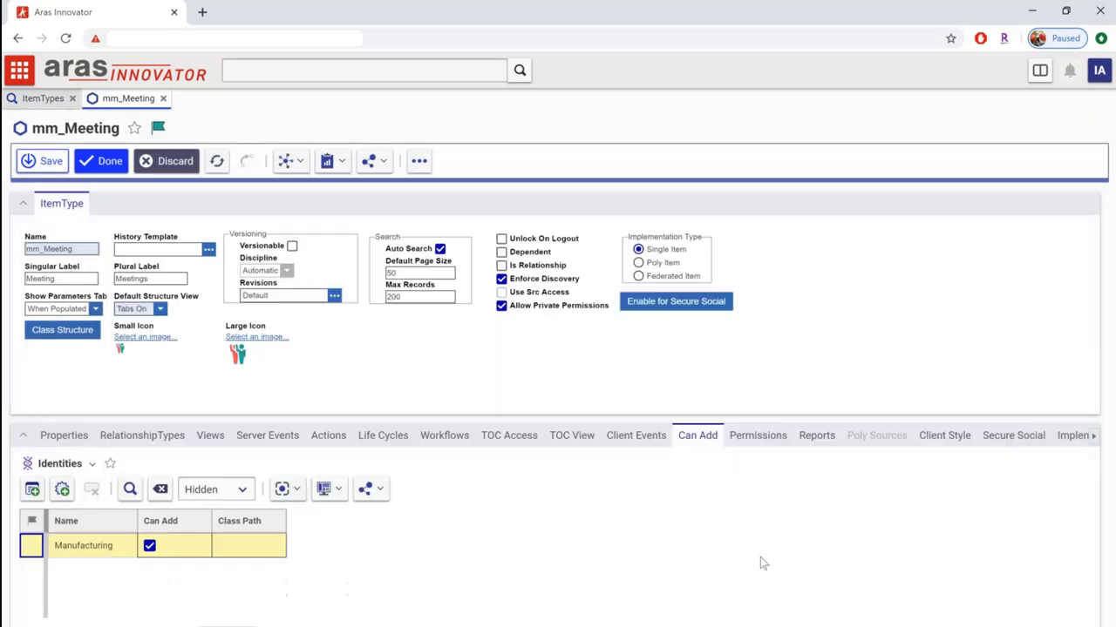
# Step: Open the permissions of the mm_Meeting ItemType and bring up the options of the listed permission
pyautogui.click(757, 443)
pyautogui.rightClick(83, 546)
pyautogui.click(114, 472)
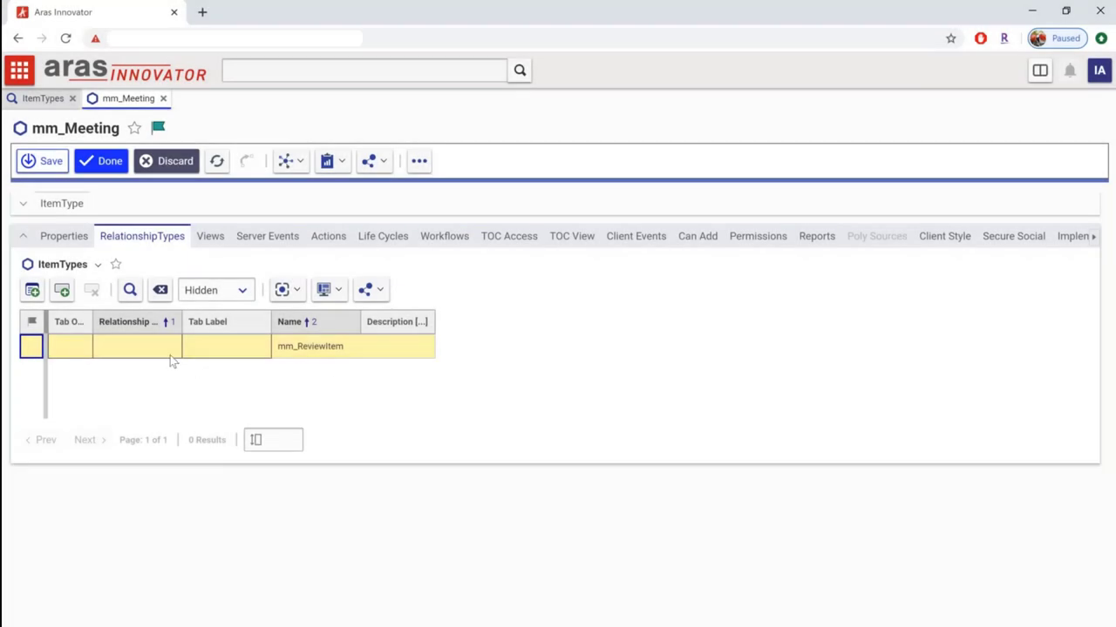
# Step: Name the relationship to mm_ReviewItem "mm_MeetingReviewItem" and give it the tab label "Review Items"
pyautogui.click(174, 359)
pyautogui.write('mm_MeetingReviewItem')
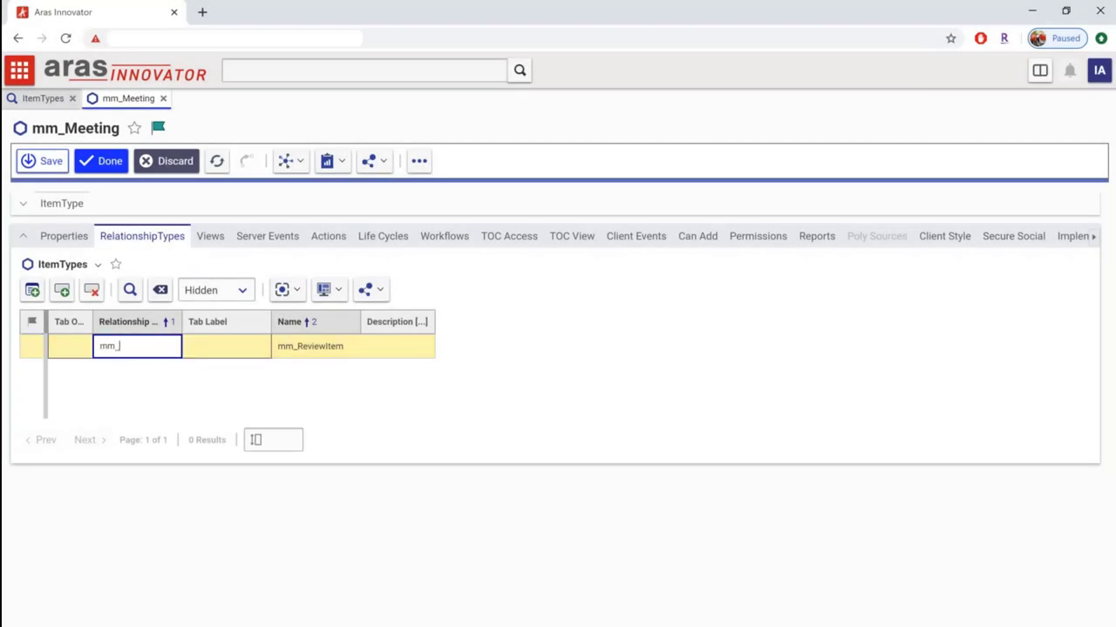
pyautogui.click(225, 346)
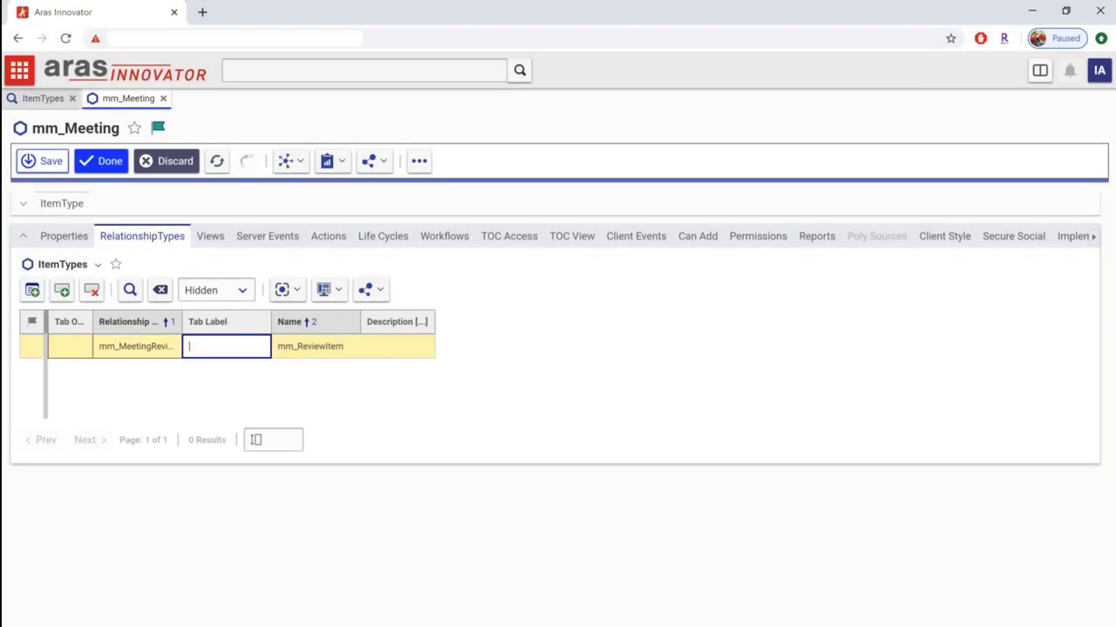
pyautogui.write('Review Items')
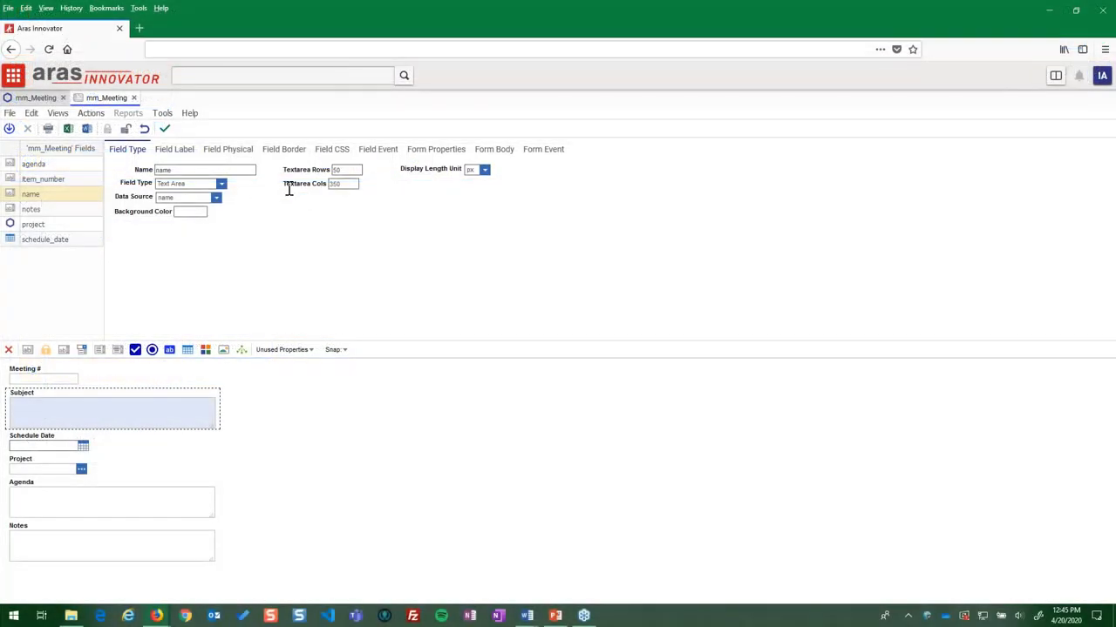
# Step: Change the Subject field's type to Text and place it beside the Meeting # field
pyautogui.click(221, 183)
pyautogui.click(200, 215)
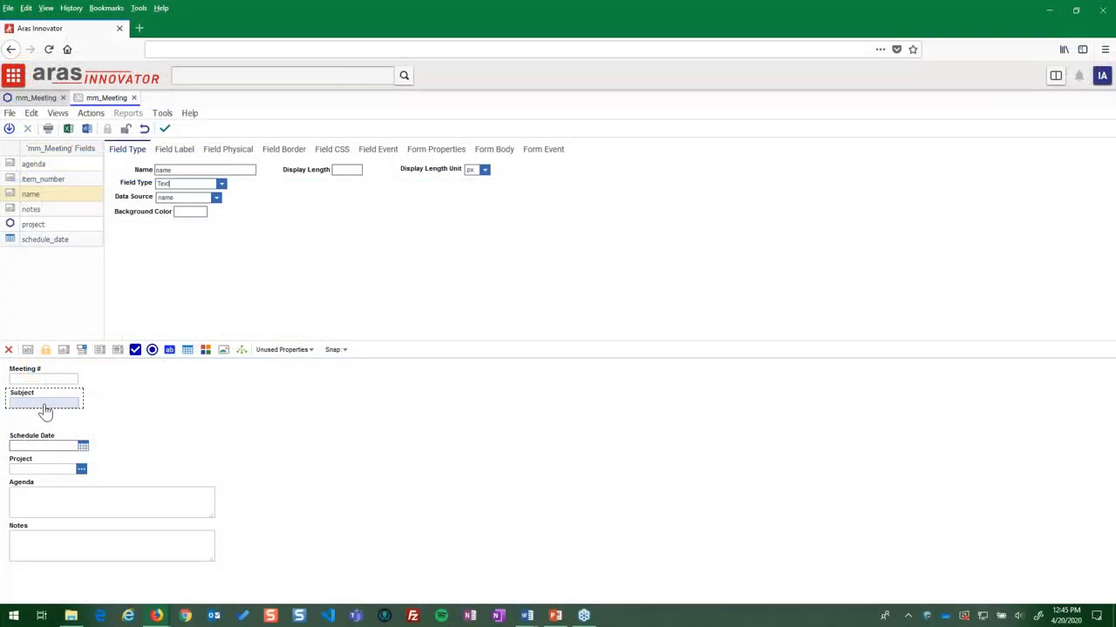
pyautogui.moveTo(43, 408); pyautogui.dragTo(124, 378)
# Step: Adjust the form's snap setting and move the Schedule Date and Project fields into a separate column beside the text areas
pyautogui.click(334, 349)
pyautogui.click(346, 367)
pyautogui.moveTo(31, 436); pyautogui.dragTo(316, 386)
pyautogui.moveTo(20, 459); pyautogui.dragTo(305, 422)
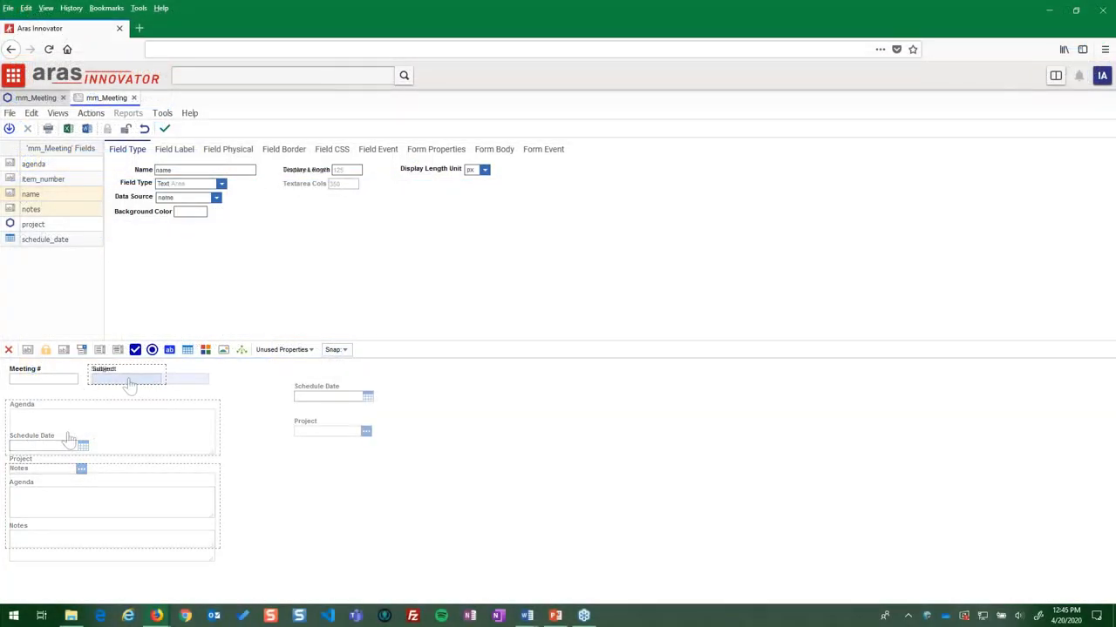
# Step: Widen the Subject field and move the Agenda and Notes fields up beneath Meeting #
pyautogui.moveTo(165, 379); pyautogui.dragTo(210, 379)
pyautogui.moveTo(21, 482); pyautogui.dragTo(21, 403)
pyautogui.moveTo(19, 525); pyautogui.dragTo(19, 468)
# Step: Shift the Project and Schedule Date fields lower and closer to the text areas, and add the unused managed_by_id property to the form
pyautogui.click(311, 393)
pyautogui.click(320, 423)
pyautogui.moveTo(303, 423); pyautogui.dragTo(281, 451)
pyautogui.moveTo(308, 386); pyautogui.dragTo(282, 426)
pyautogui.click(282, 350)
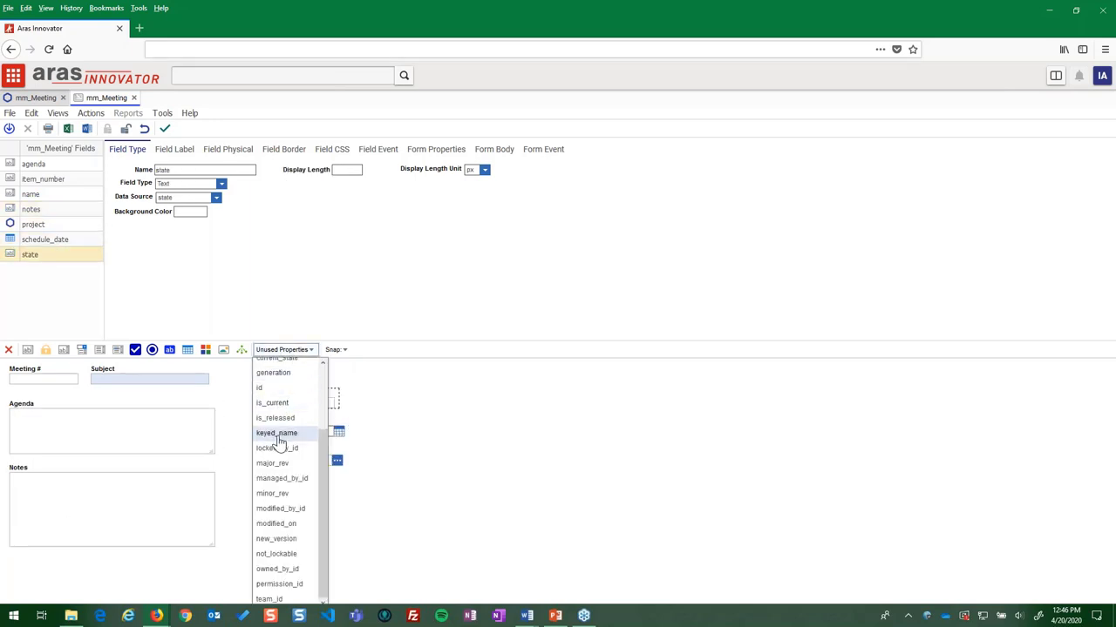
pyautogui.click(282, 478)
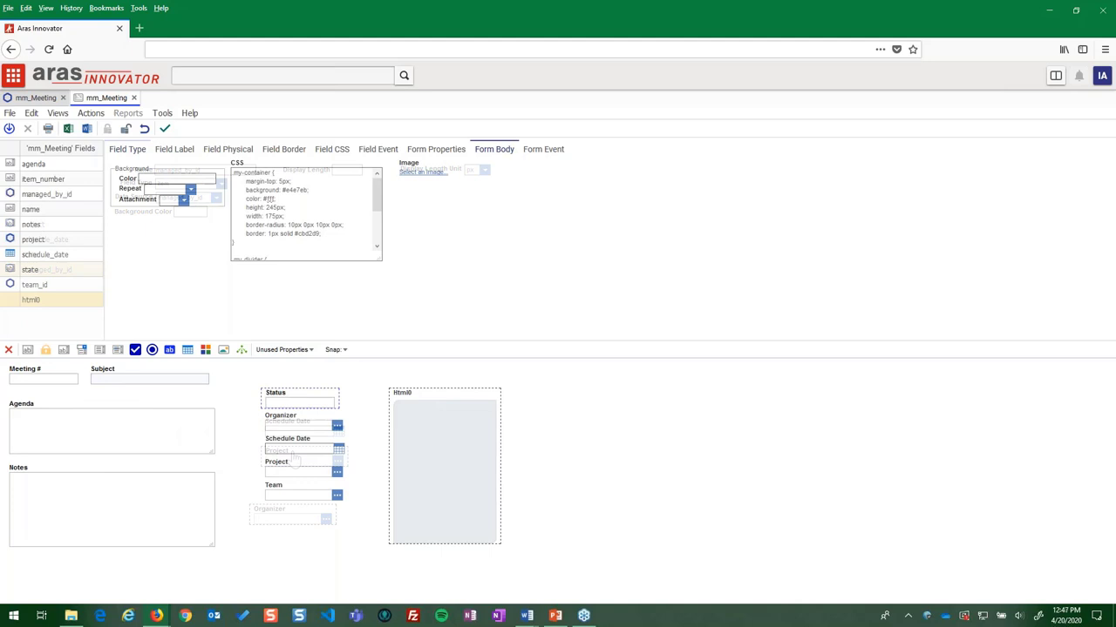
# Step: Clear the label of the html0 field on the meeting form
pyautogui.click(174, 149)
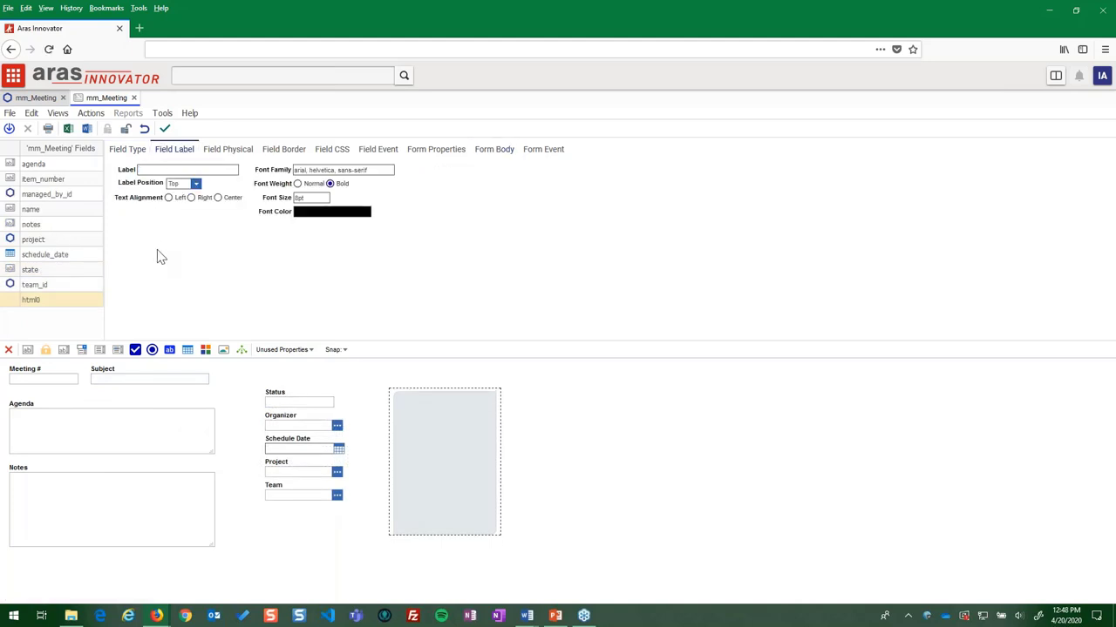
pyautogui.click(346, 452)
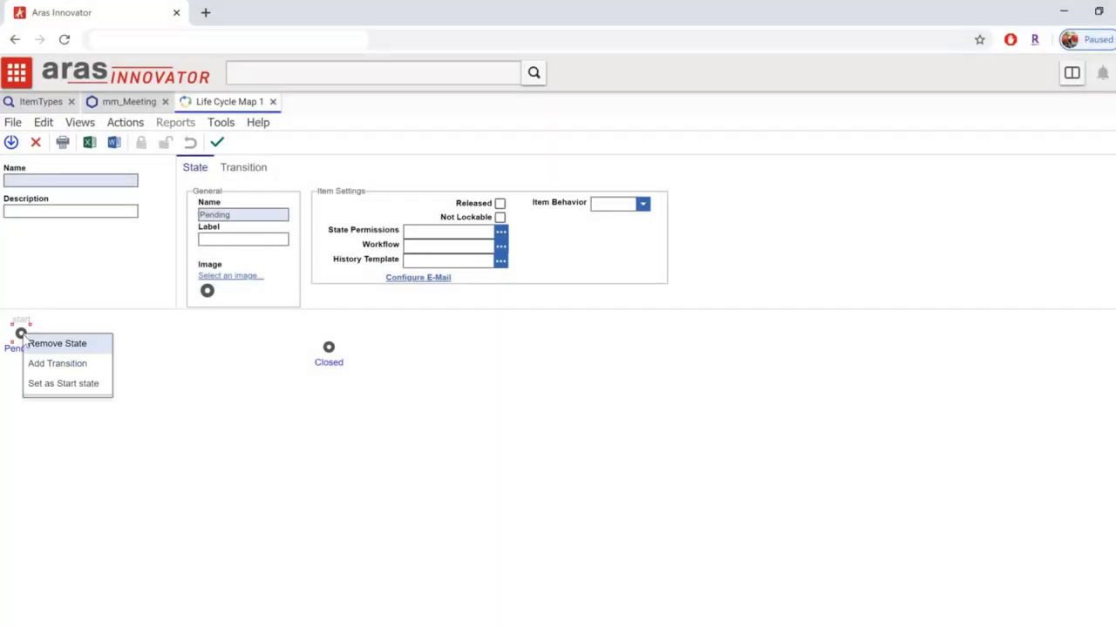
# Step: Add a transition from Pending to Closed and insert a state named "Planned" into it
pyautogui.click(39, 363)
pyautogui.click(328, 347)
pyautogui.rightClick(139, 346)
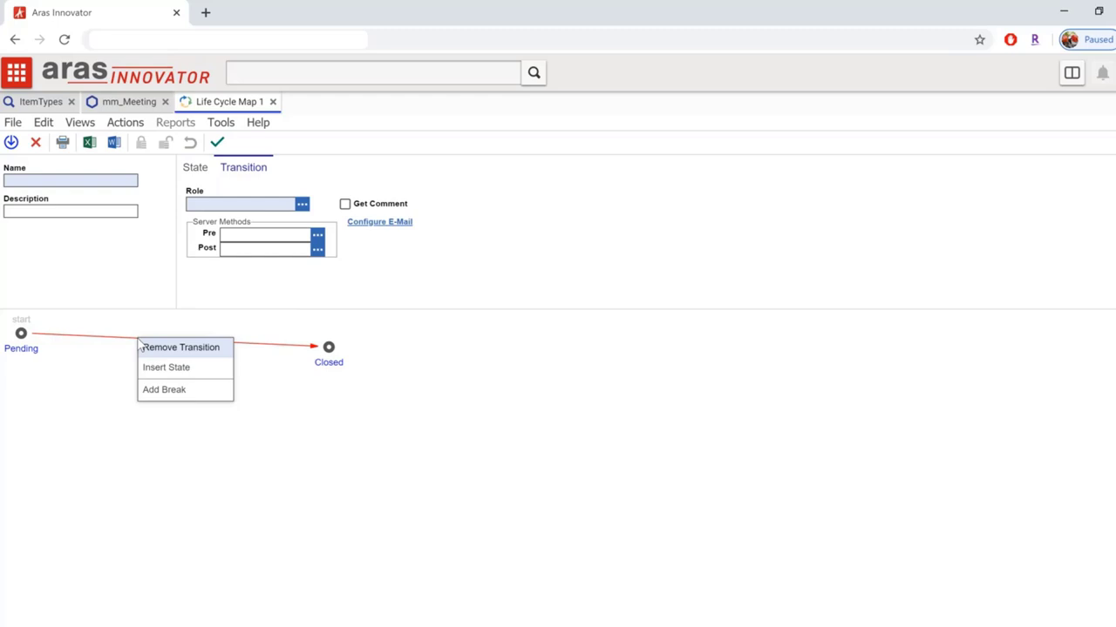
pyautogui.click(166, 367)
pyautogui.moveTo(250, 215); pyautogui.dragTo(198, 220)
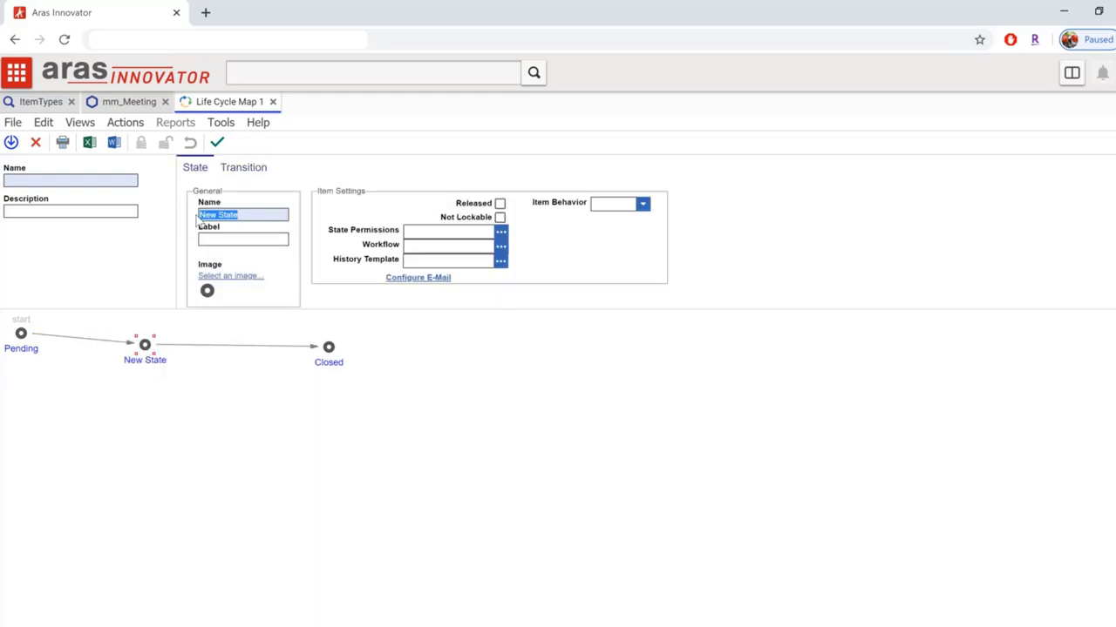
pyautogui.write('Planned')
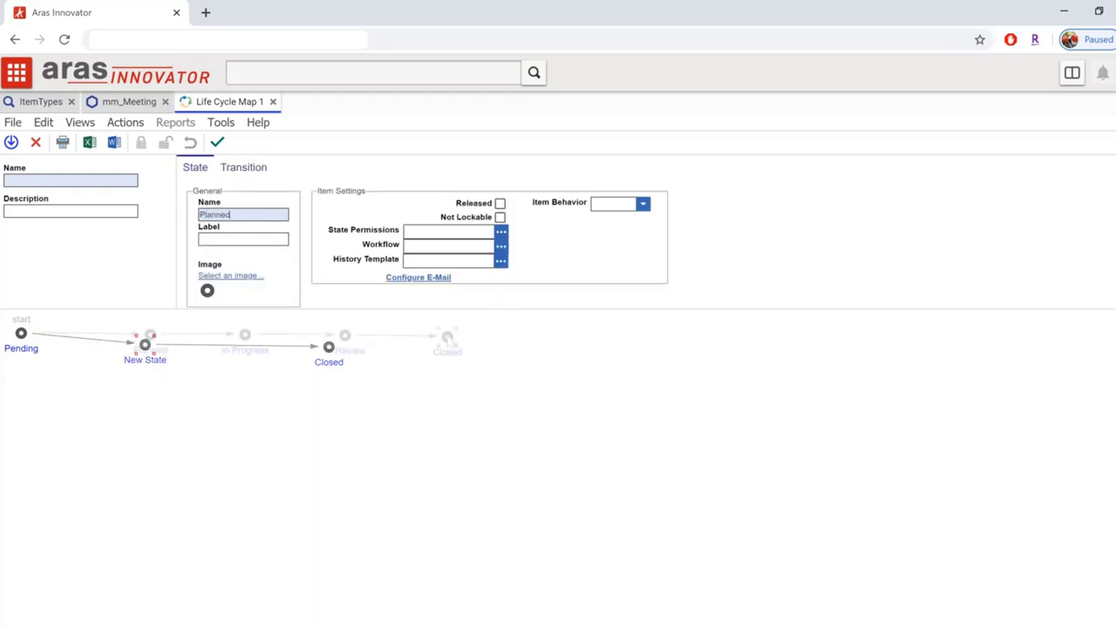
# Step: Assign the Aras PLM role to the transition from Pending to Planned and name the life cycle map "mm_Meeting"
pyautogui.click(447, 337)
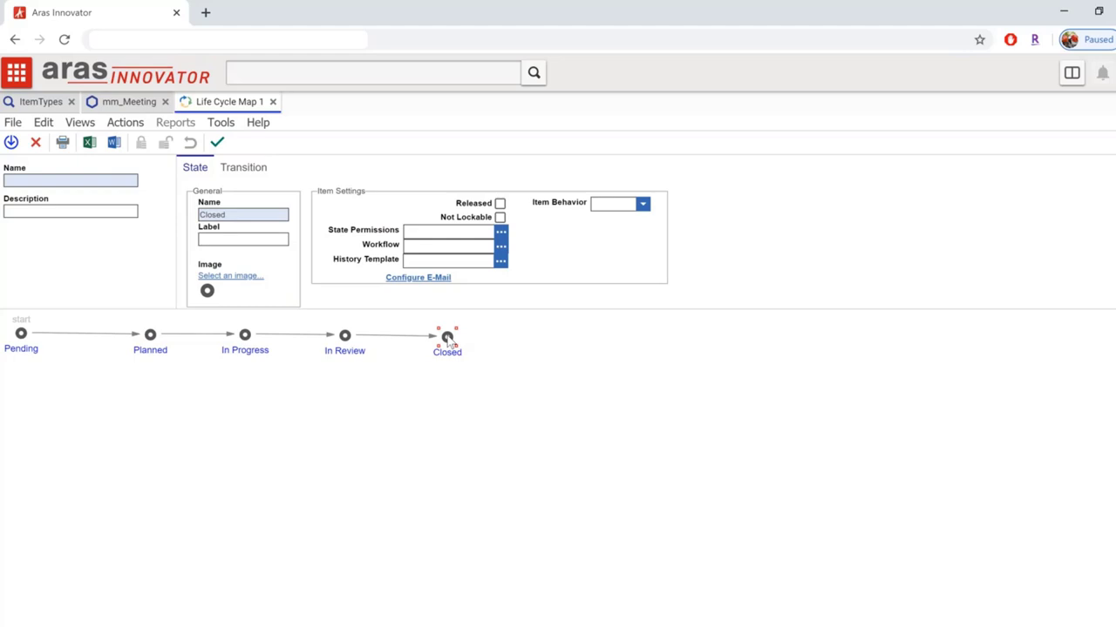
pyautogui.click(124, 336)
pyautogui.write('Aras PLM')
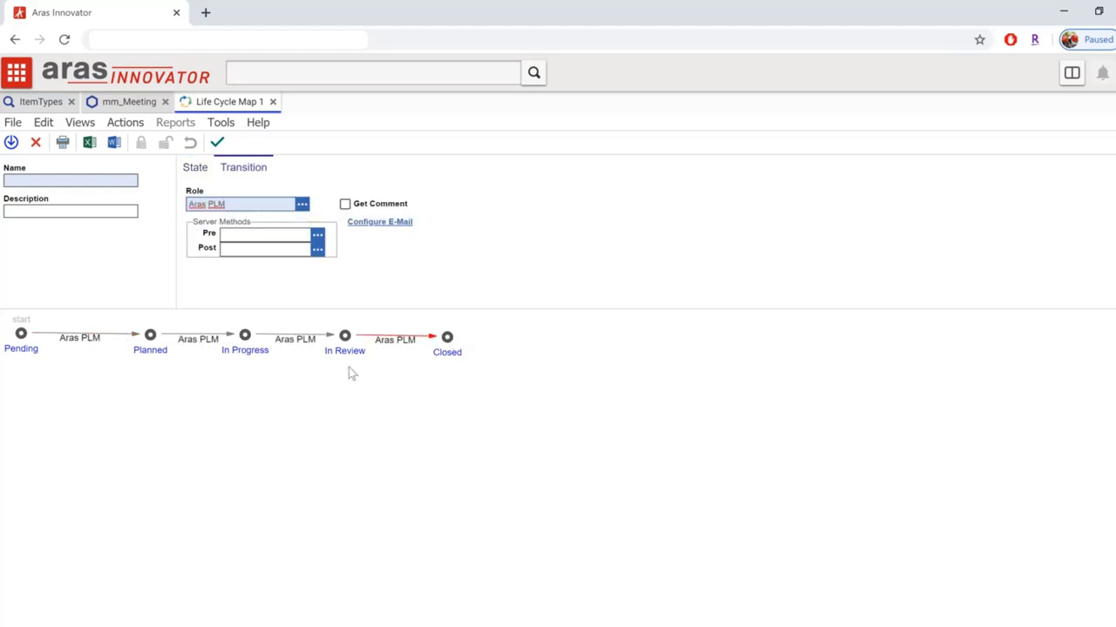
pyautogui.click(139, 184)
pyautogui.write('mm_Meeting')
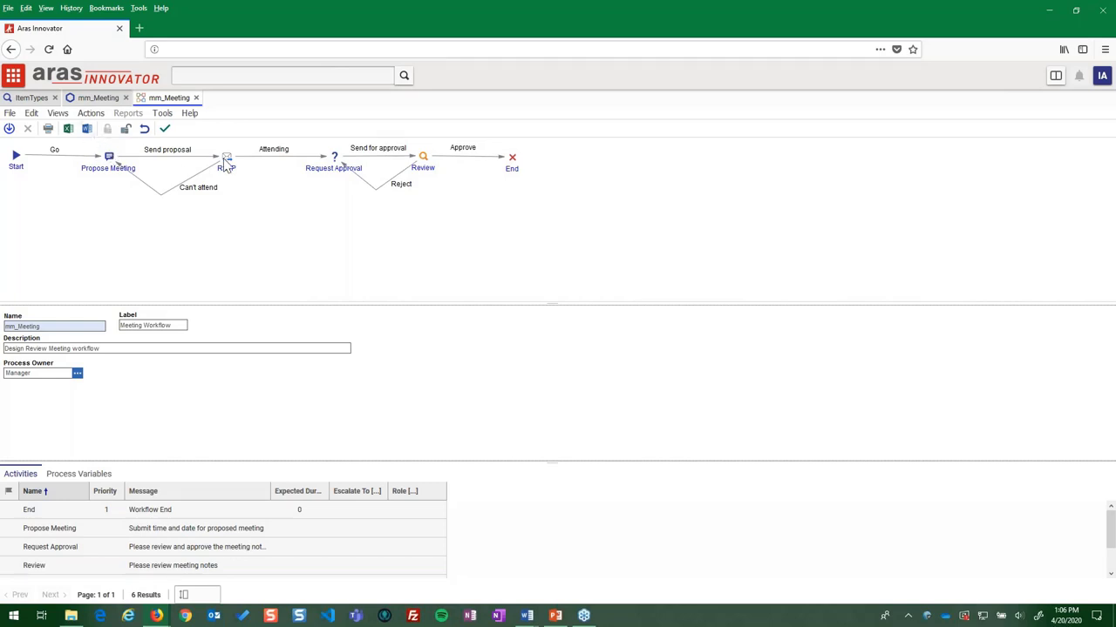
# Step: Select the RSVP activity in the meeting workflow and start adding a promotion to it
pyautogui.click(226, 159)
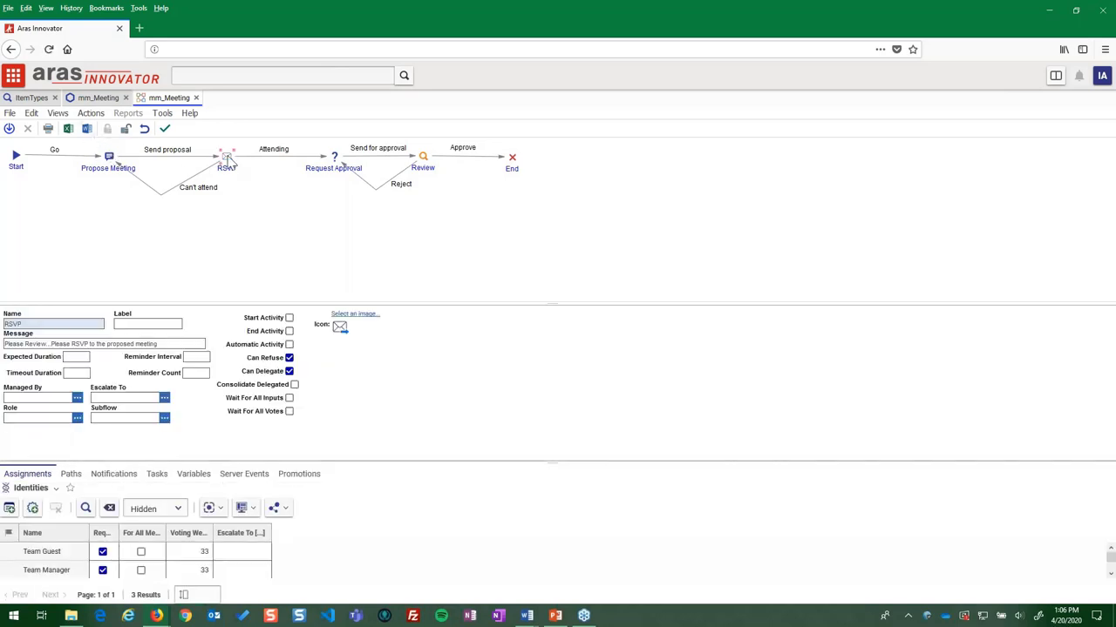
pyautogui.click(312, 478)
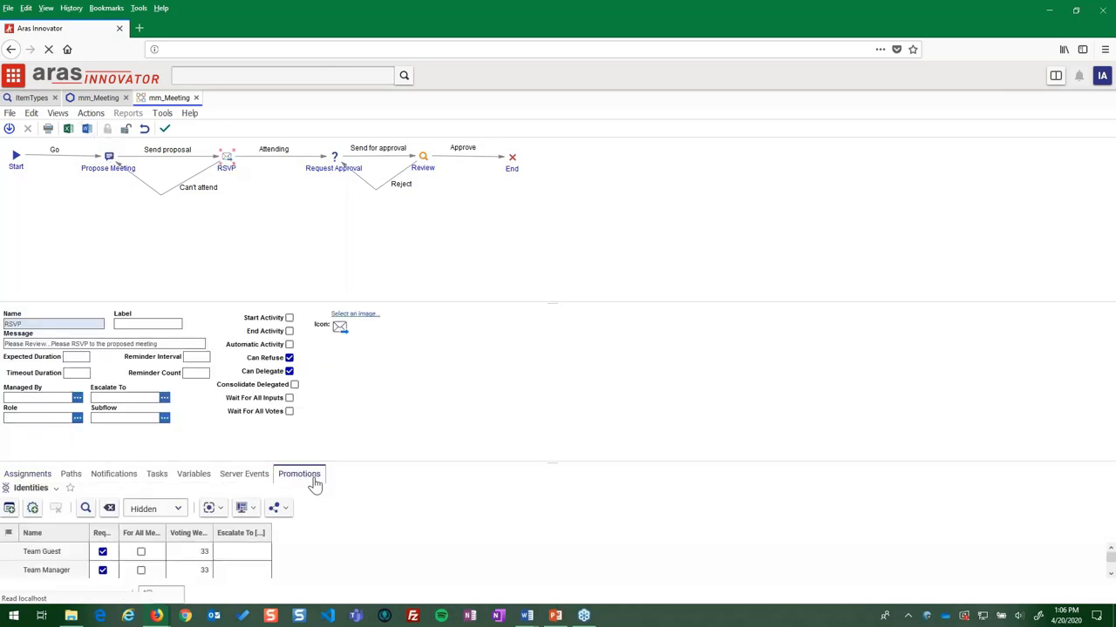
pyautogui.click(9, 508)
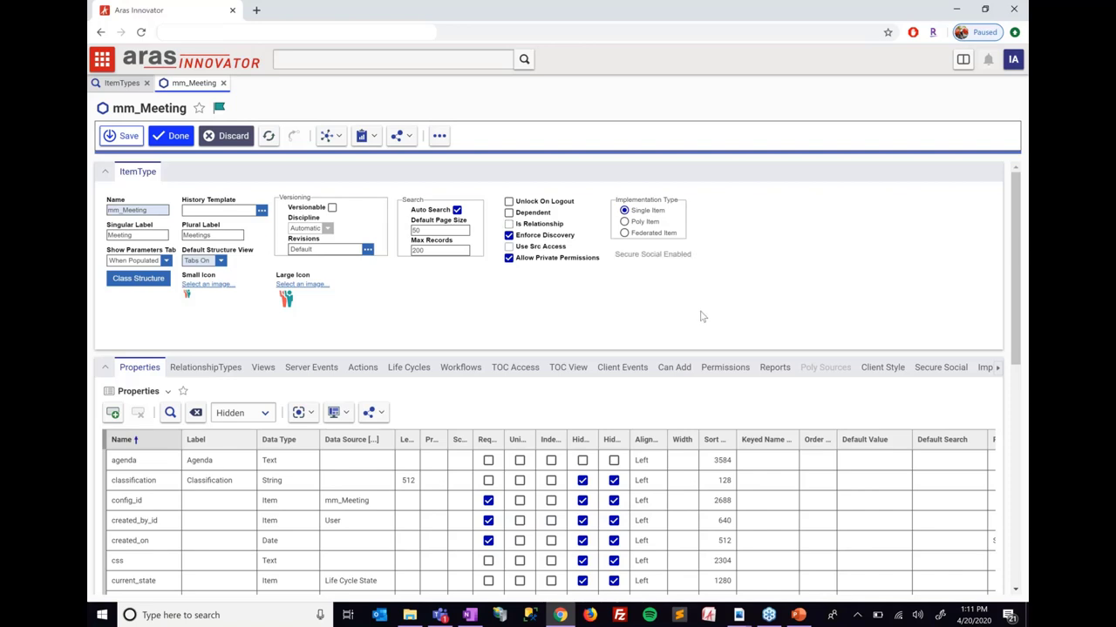
# Step: Open mm_Meeting's discussion template and add Discussion feeds with the polysource types Part, CAD, Document and re_Requirement_Document
pyautogui.click(937, 375)
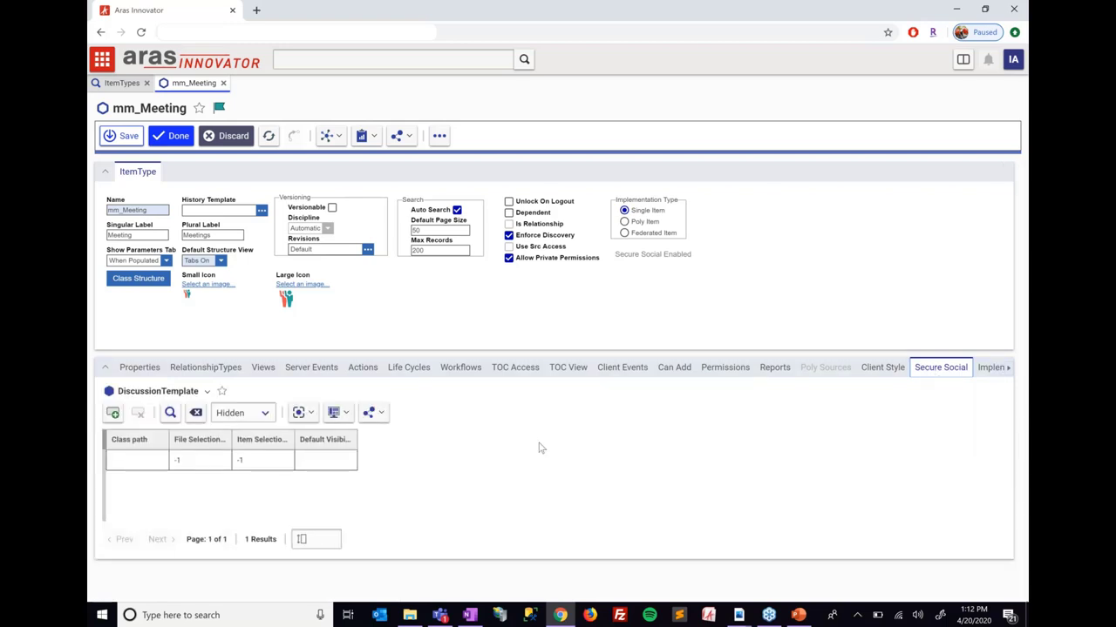
pyautogui.rightClick(318, 457)
pyautogui.moveTo(353, 541)
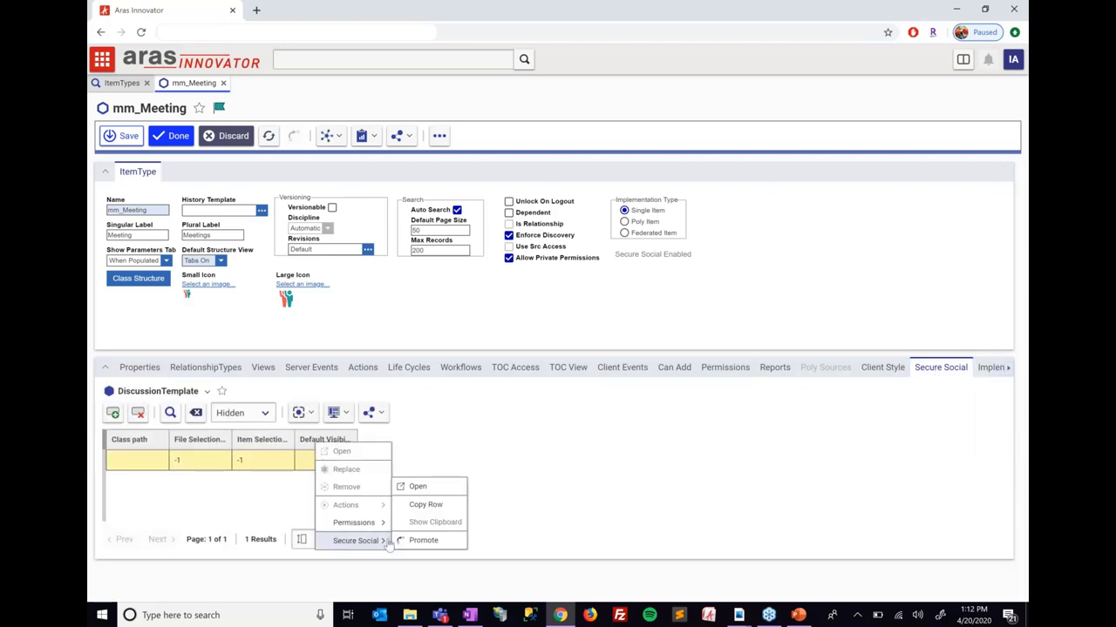
pyautogui.click(416, 488)
pyautogui.click(113, 406)
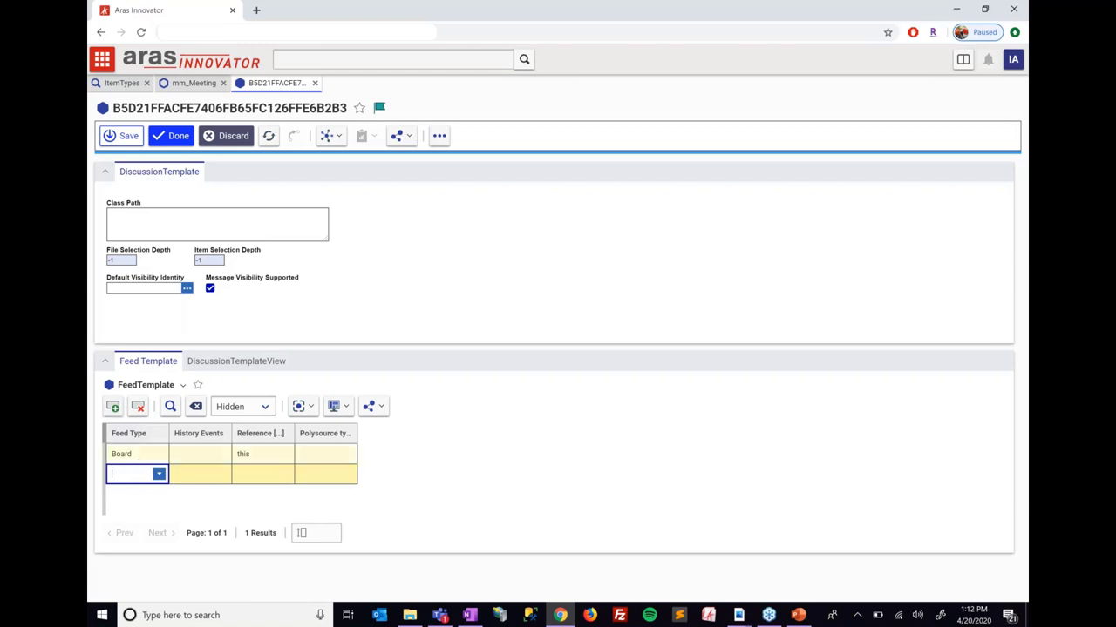
pyautogui.click(159, 473)
pyautogui.click(131, 508)
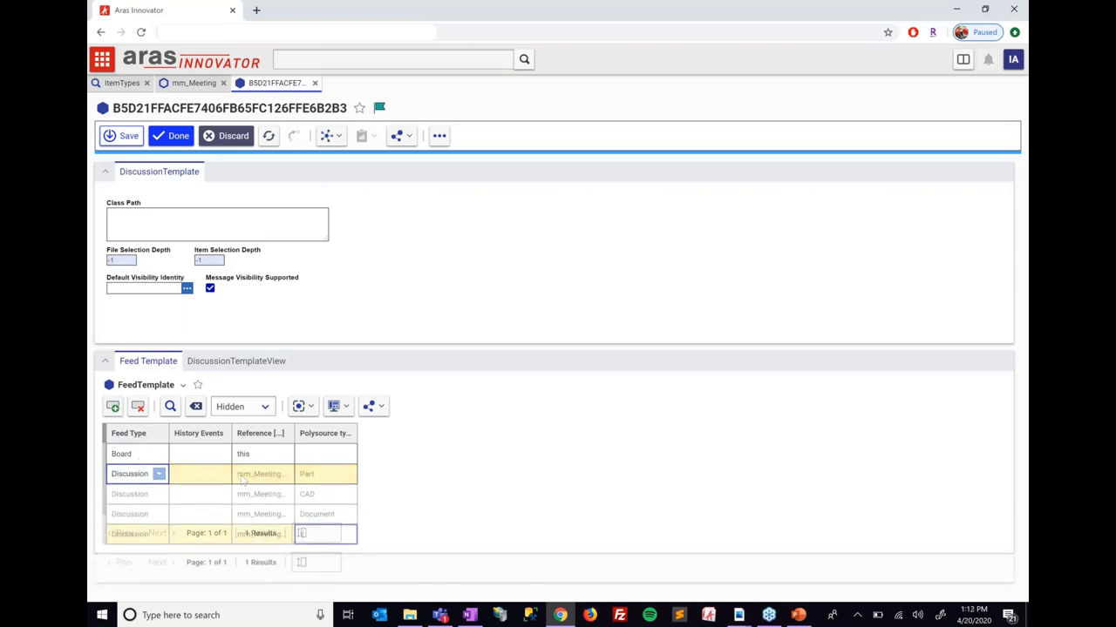
pyautogui.write('re_Requireme')
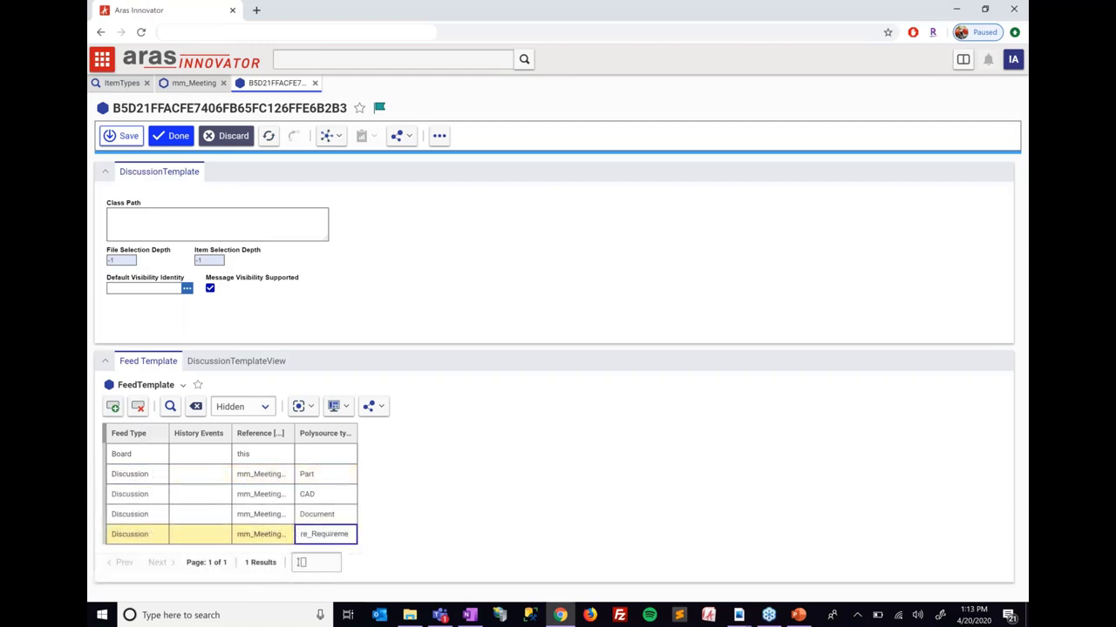
pyautogui.write('nt_Document')
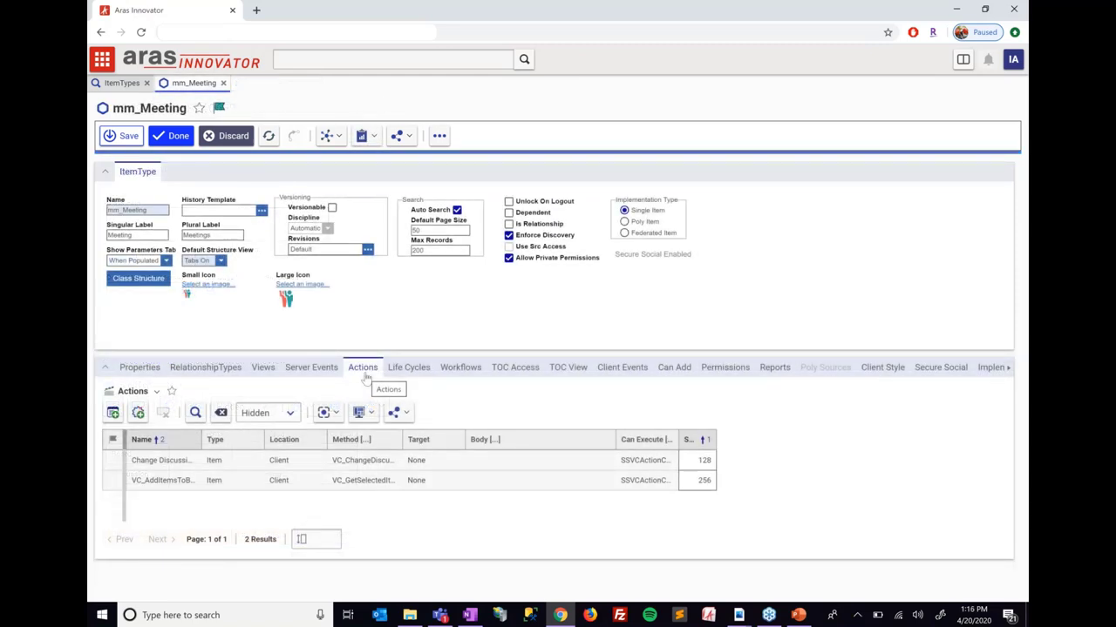
# Step: Find the existing graph view action with "*showgraphview*" and add it to the actions of mm_Meeting
pyautogui.click(113, 413)
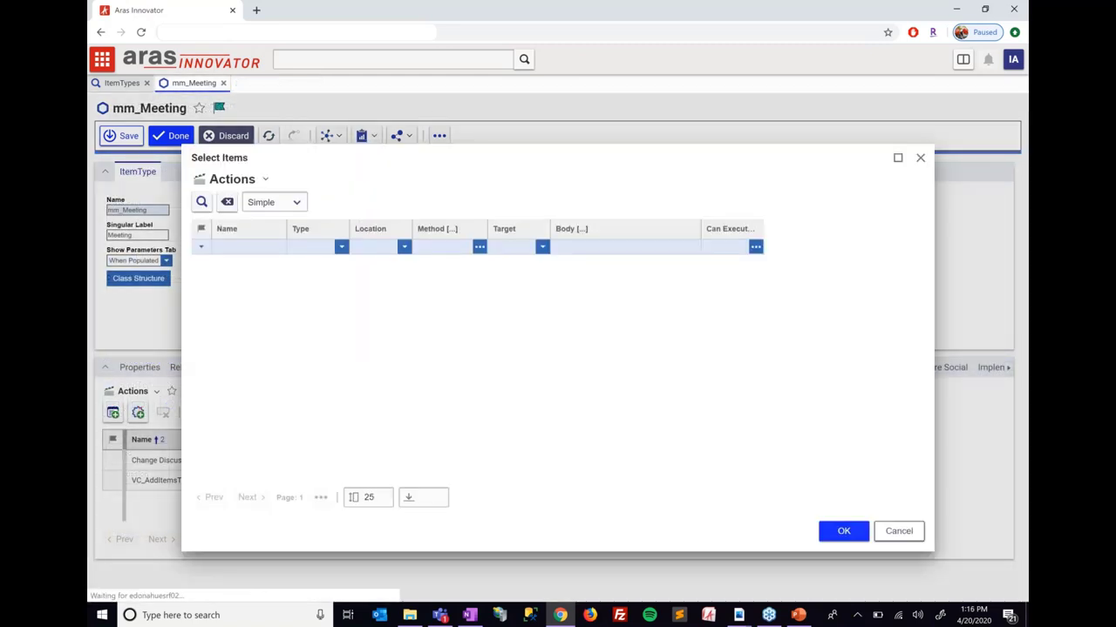
pyautogui.click(268, 249)
pyautogui.write('*showgraphview*')
pyautogui.press('Return')
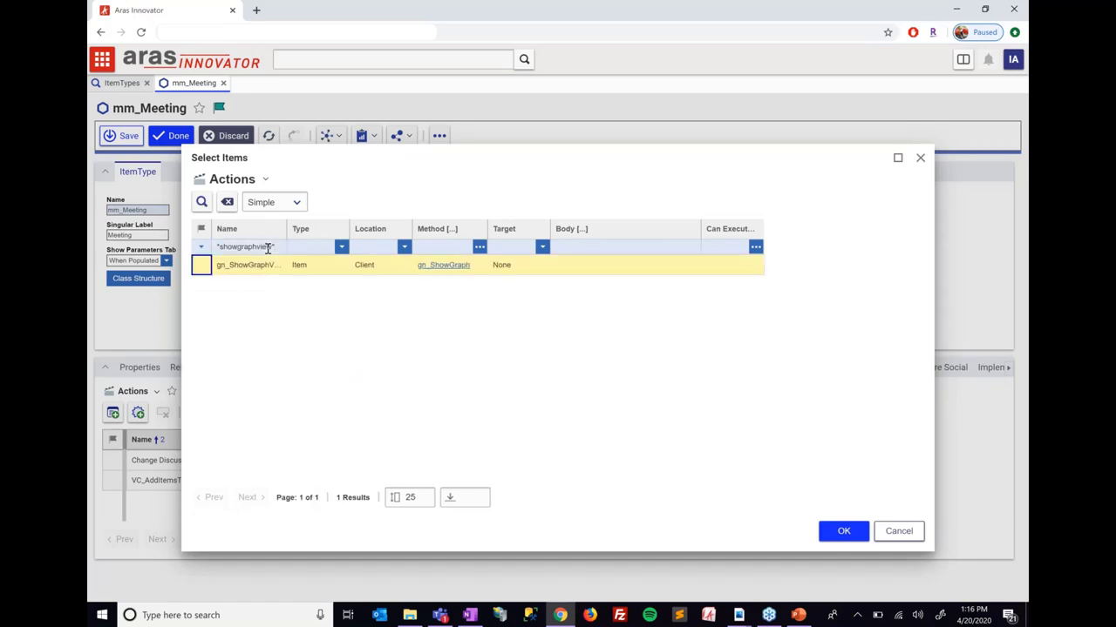
pyautogui.click(821, 536)
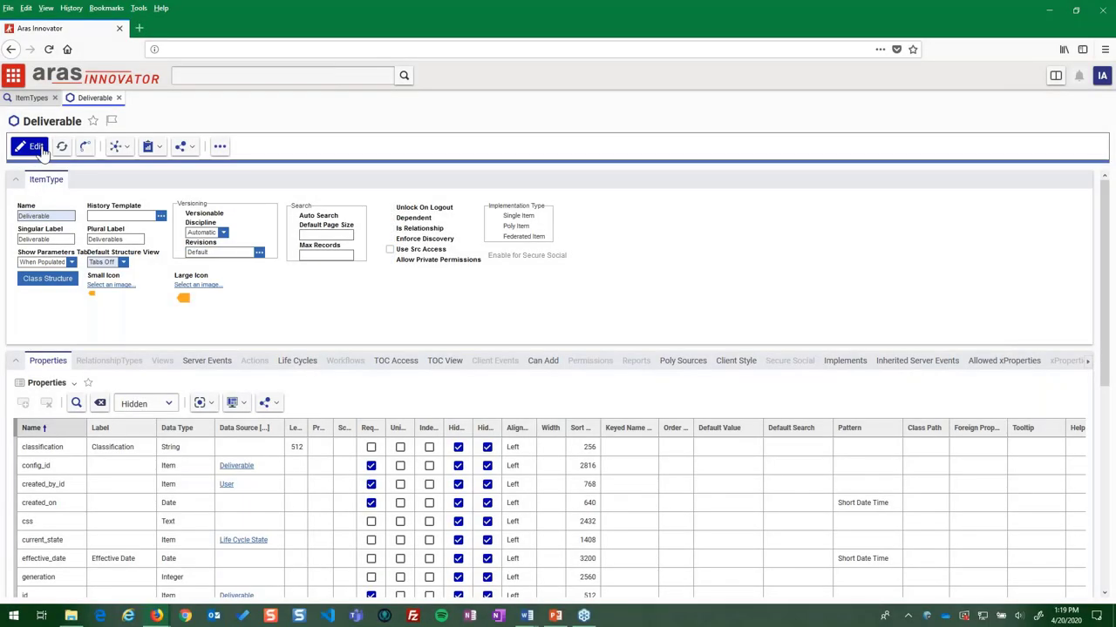
# Step: Edit the Deliverable ItemType and add mm_Meeting to its poly sources
pyautogui.click(33, 147)
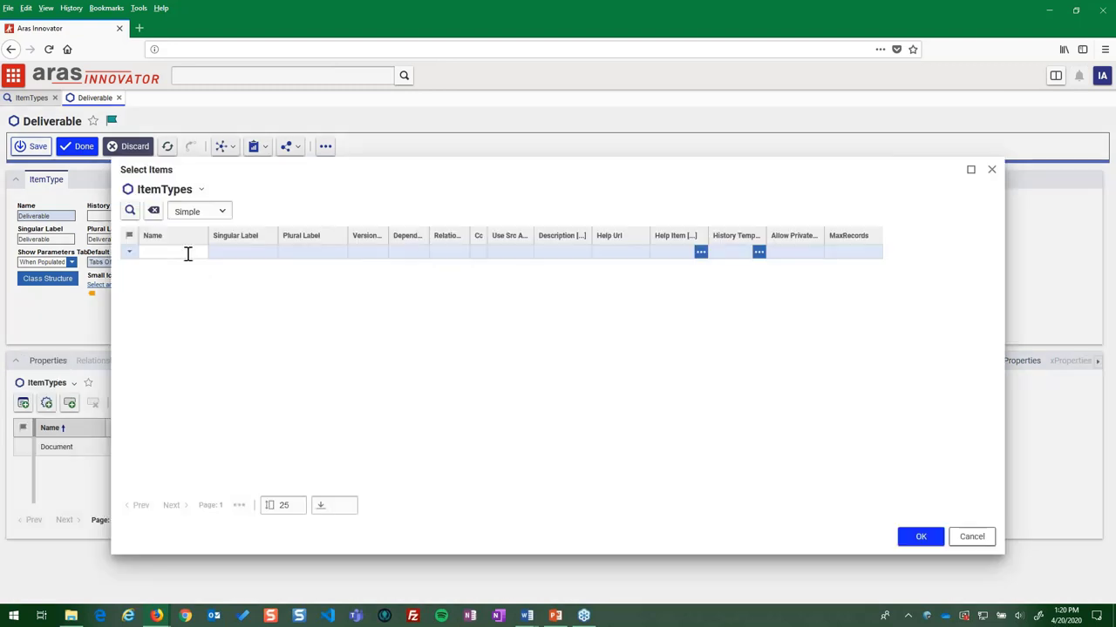
pyautogui.write('meeting')
pyautogui.press('Return')
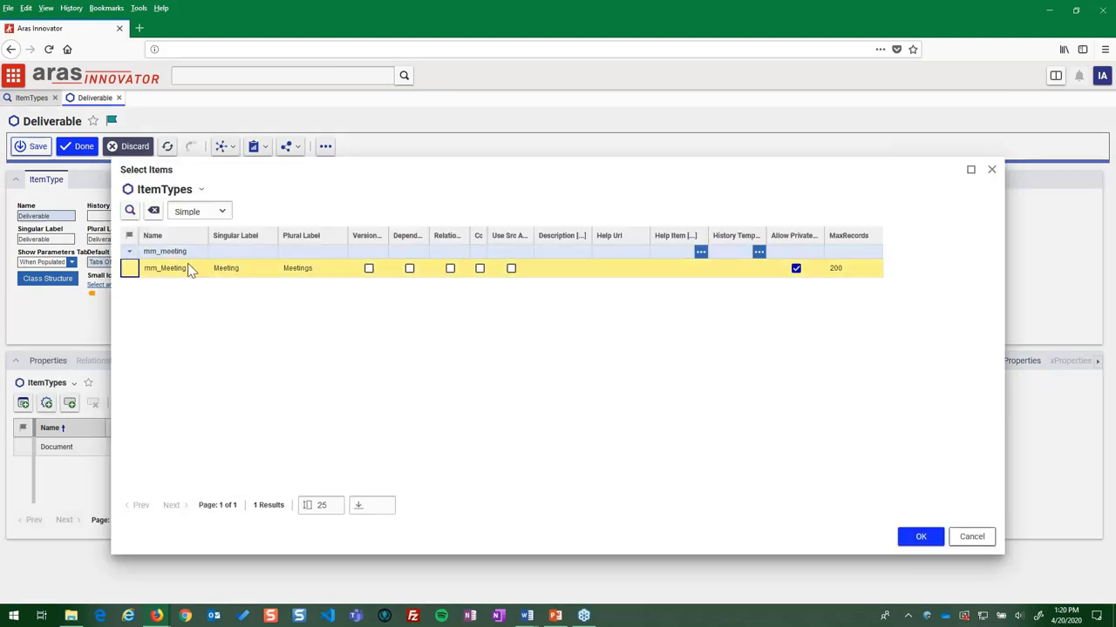
pyautogui.doubleClick(189, 268)
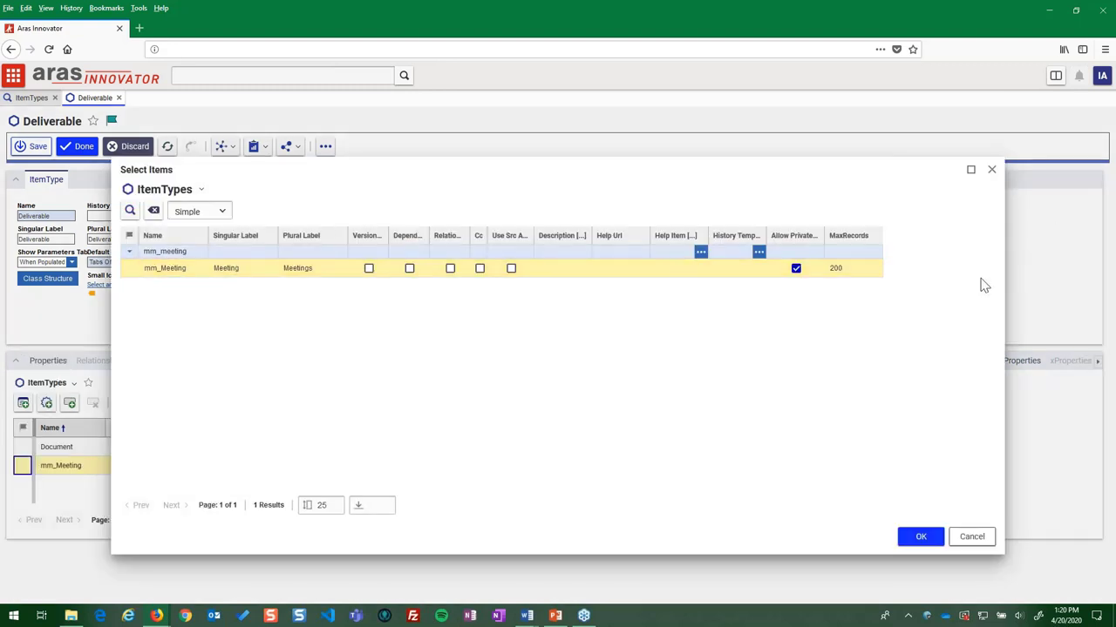
pyautogui.click(968, 538)
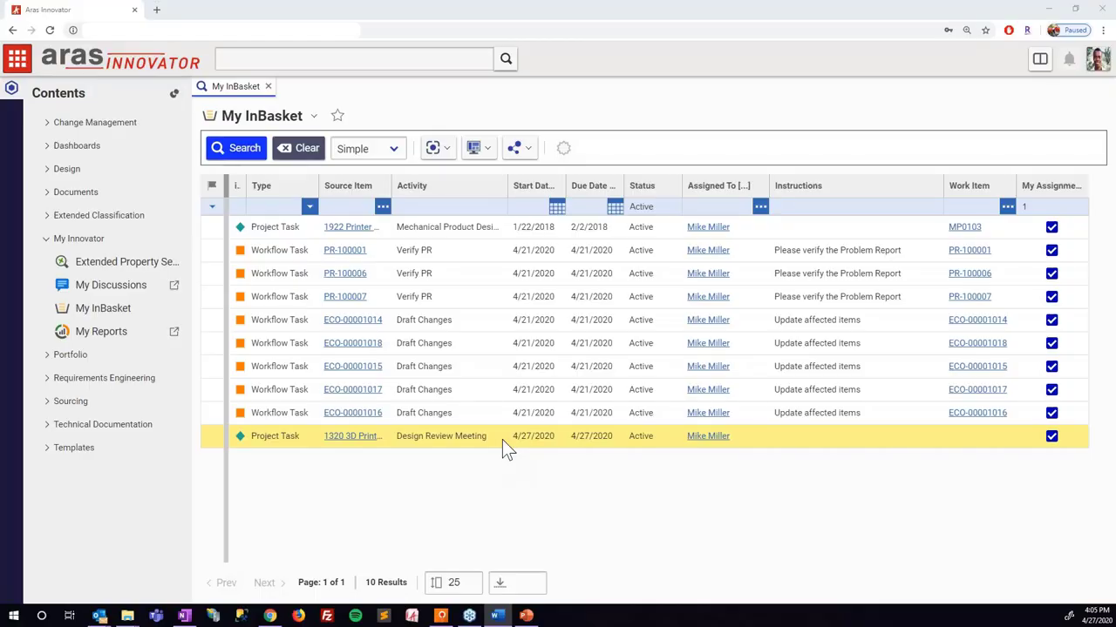
# Step: Examine the activity completion form of the Design Review Meeting project task
pyautogui.doubleClick(503, 438)
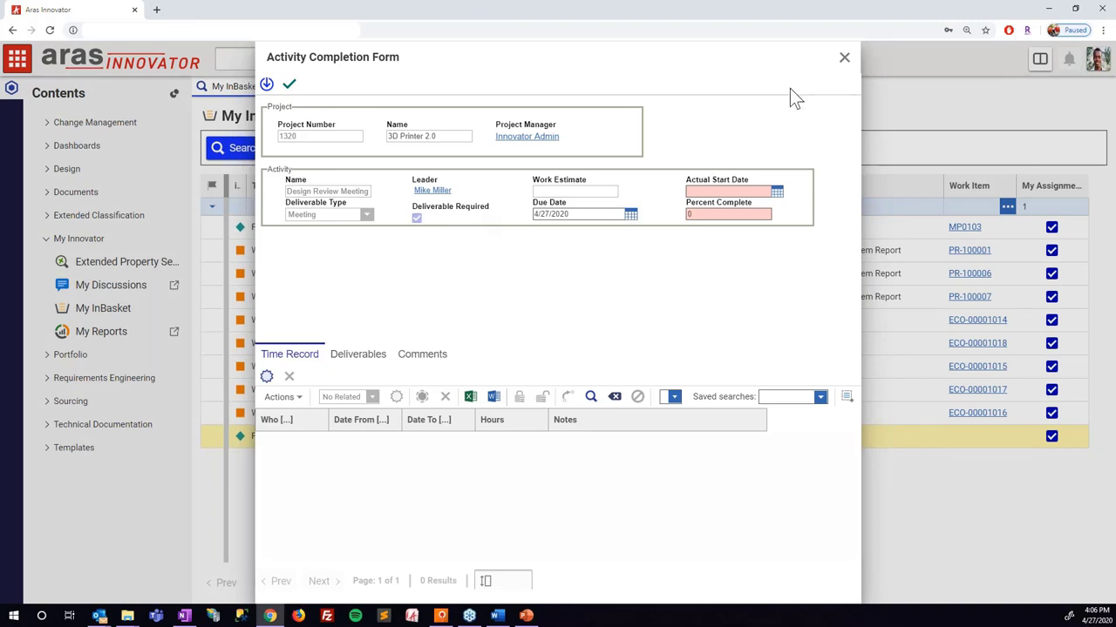
pyautogui.click(844, 57)
# Step: Create a new portfolio meeting with project 1320 3D Printer 2.0 and Product Team as its team
pyautogui.click(48, 356)
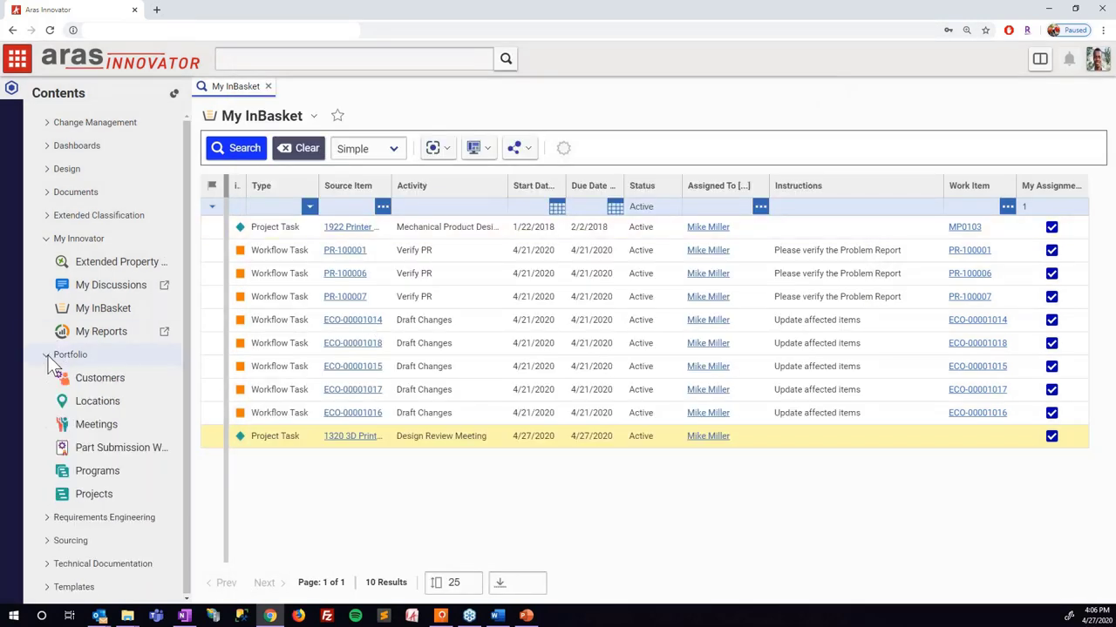
pyautogui.click(170, 424)
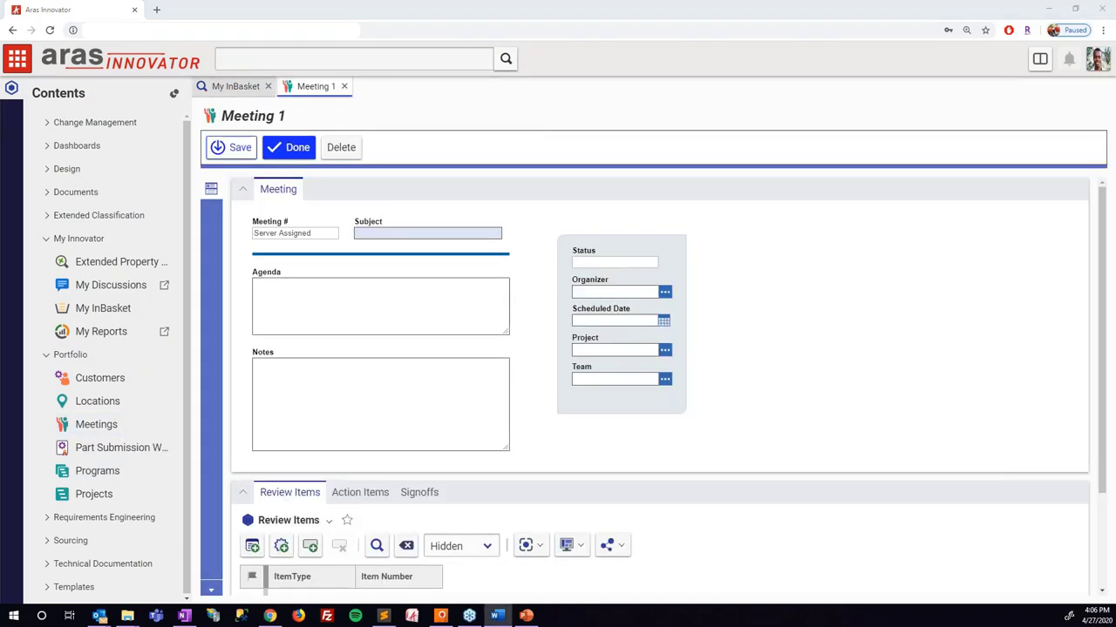
pyautogui.click(664, 351)
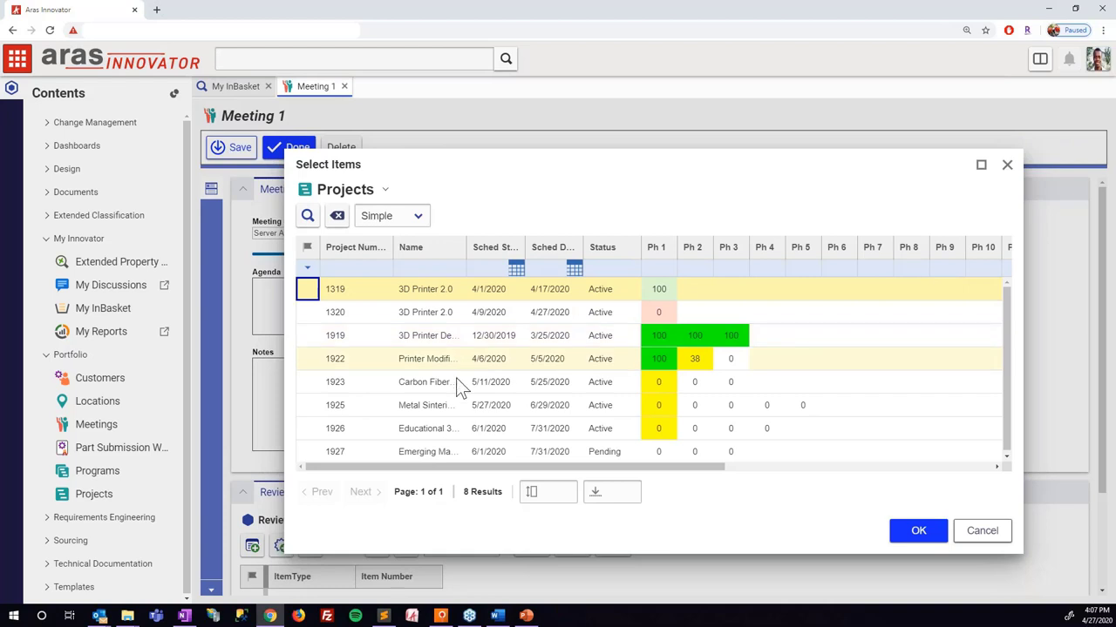
pyautogui.click(460, 315)
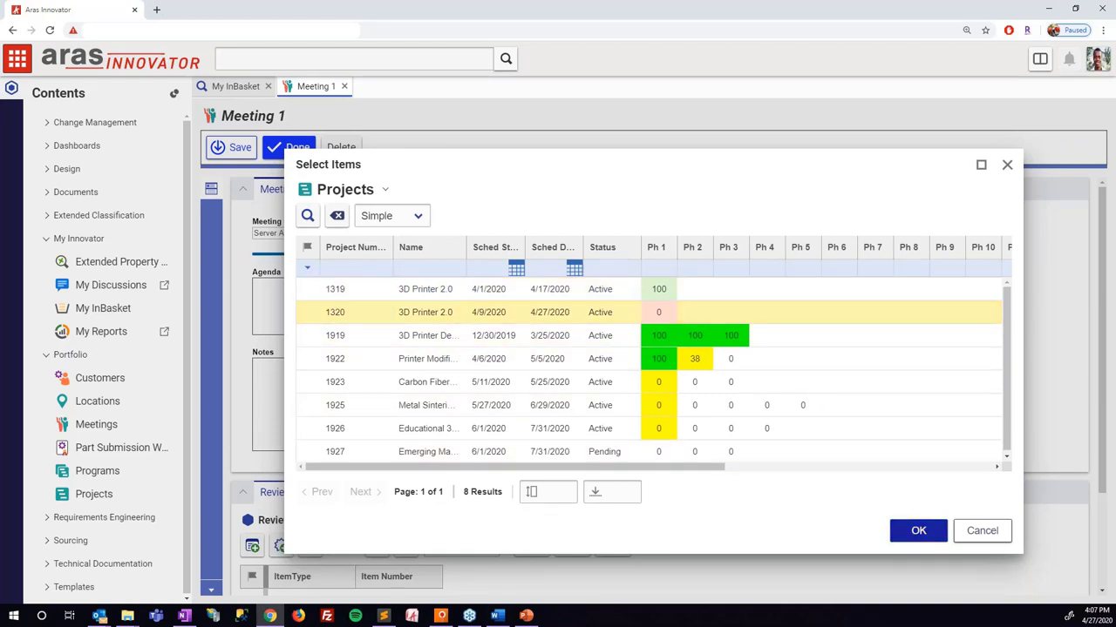
pyautogui.click(917, 531)
pyautogui.click(623, 378)
pyautogui.write('Product Team')
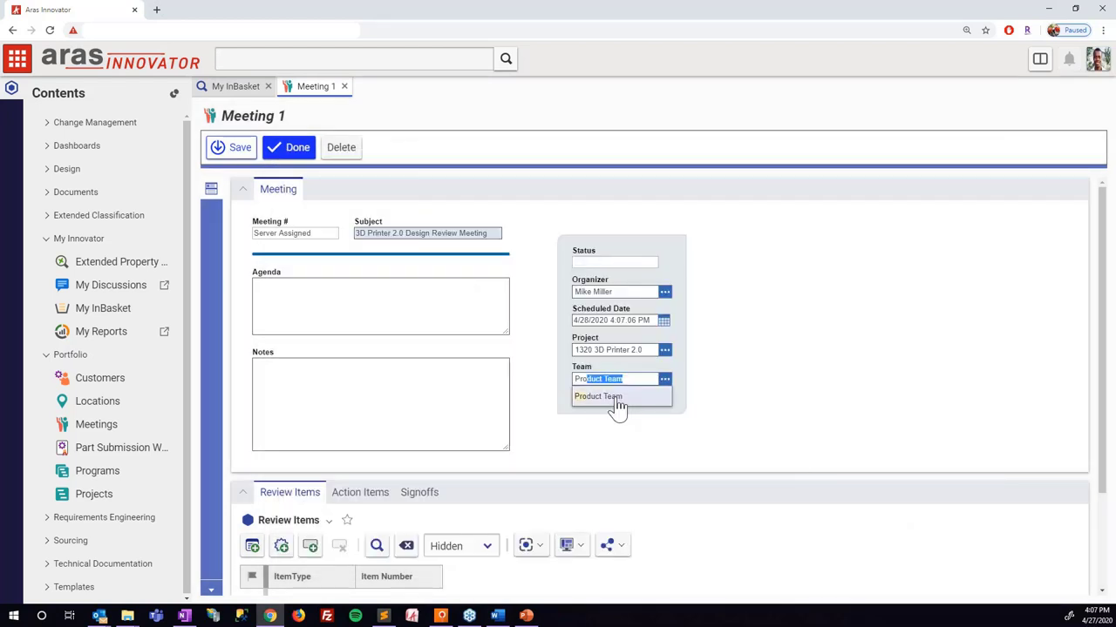
pyautogui.click(616, 399)
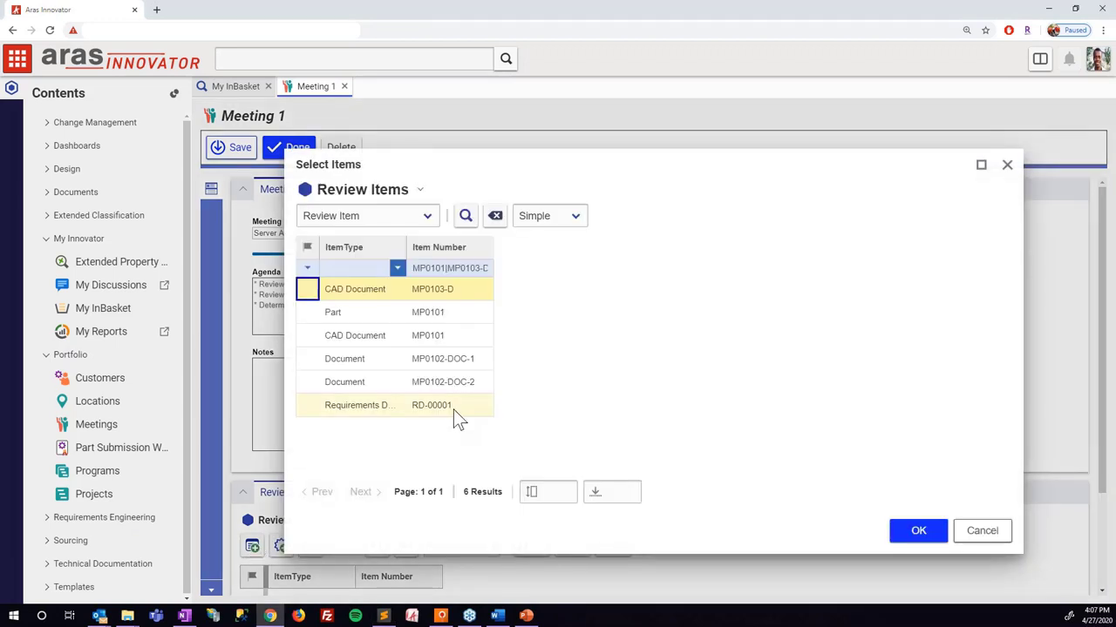
# Step: Add all listed items from CAD document MP0103-D through requirements document RD-00001 to the meeting's review items
pyautogui.keyDown('shift'); pyautogui.click(453, 408); pyautogui.keyUp('shift')
pyautogui.click(915, 530)
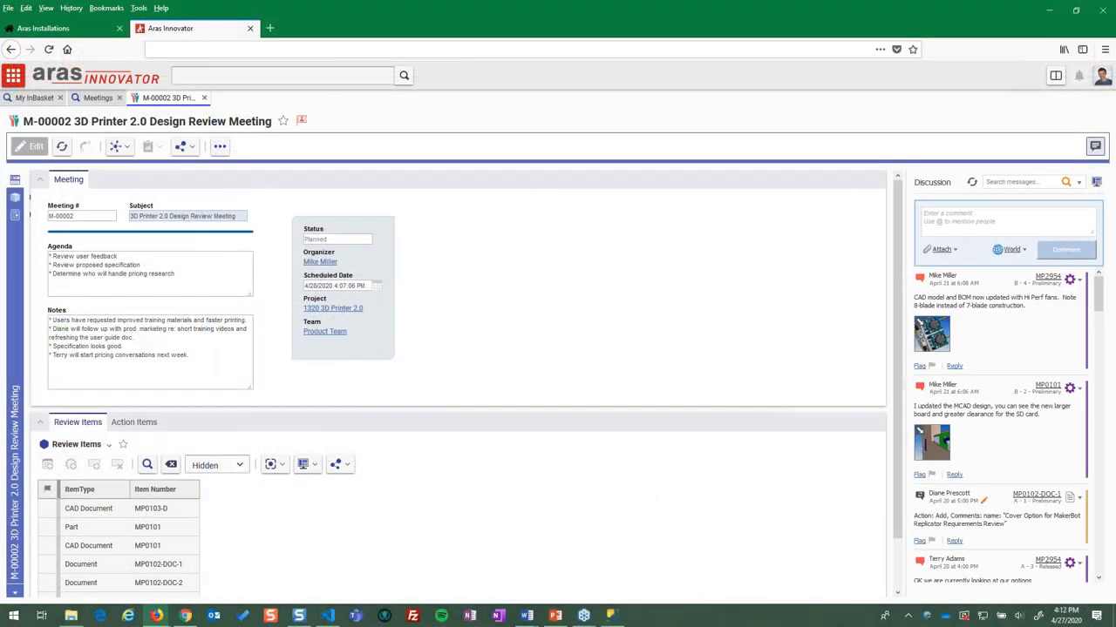
# Step: Read through the discussion messages of meeting M-00002 and return to its form view
pyautogui.scroll(-5, 1001, 427)
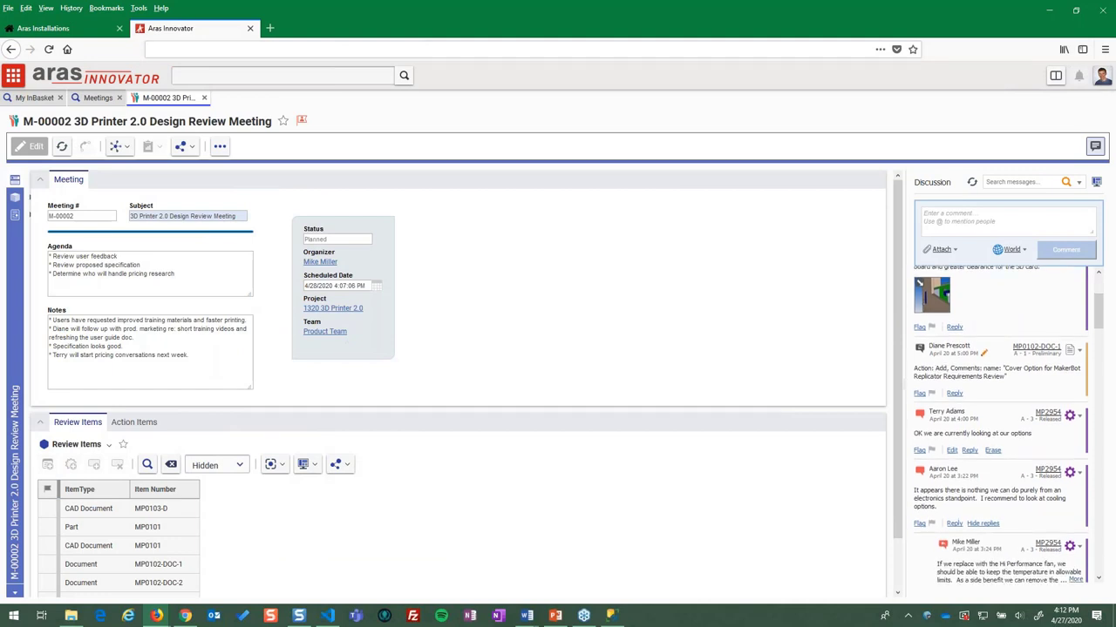
pyautogui.scroll(-4, 1000, 427)
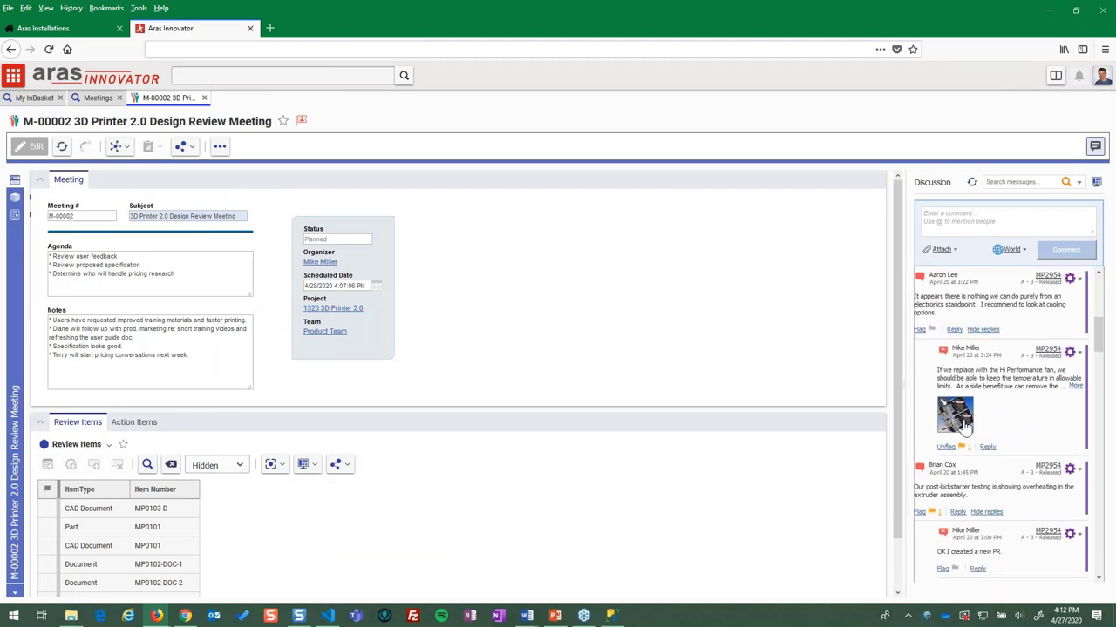
pyautogui.click(15, 181)
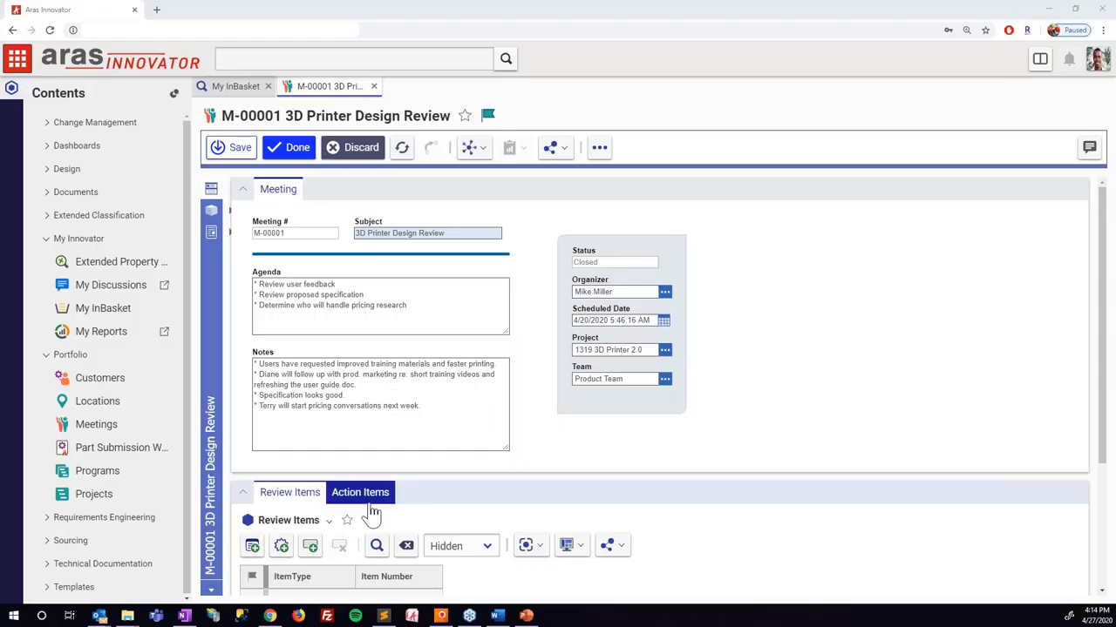
# Step: View the action items of meeting M-00001 3D Printer Design Review
pyautogui.click(370, 506)
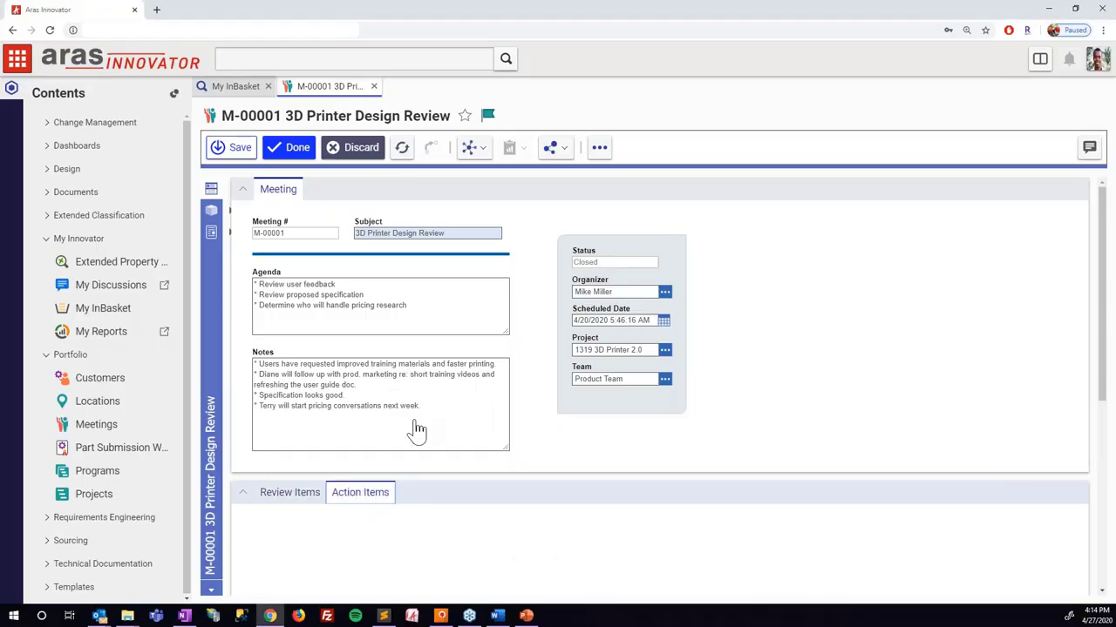
pyautogui.scroll(-2, 430, 412)
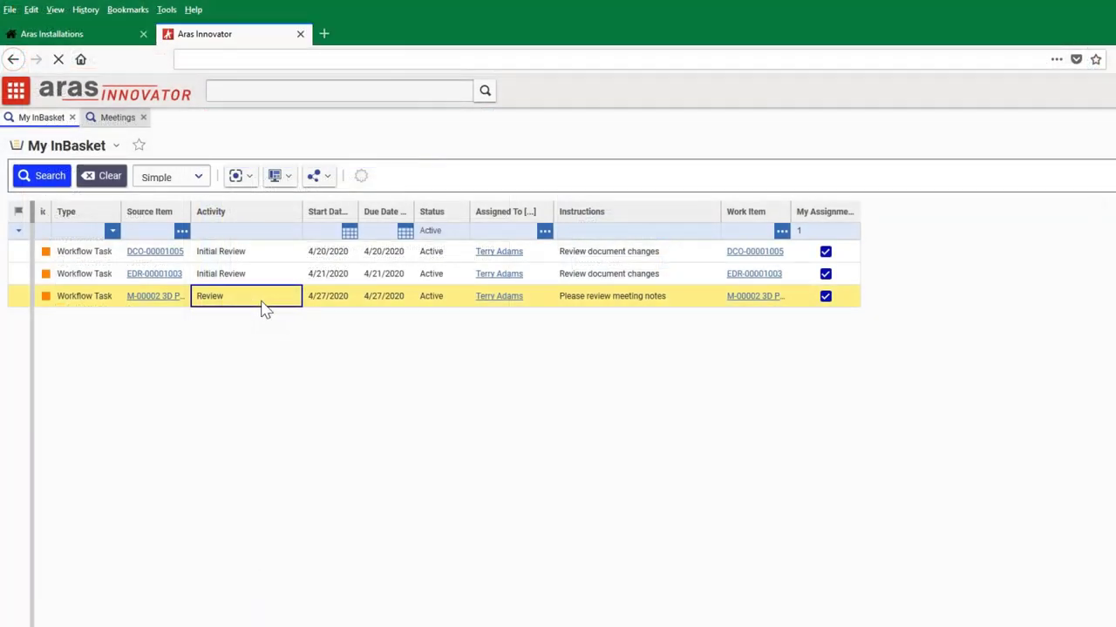
# Step: Complete the Review workflow task of meeting M-00002 with the project readiness task checked off and the vote Approve
pyautogui.doubleClick(263, 305)
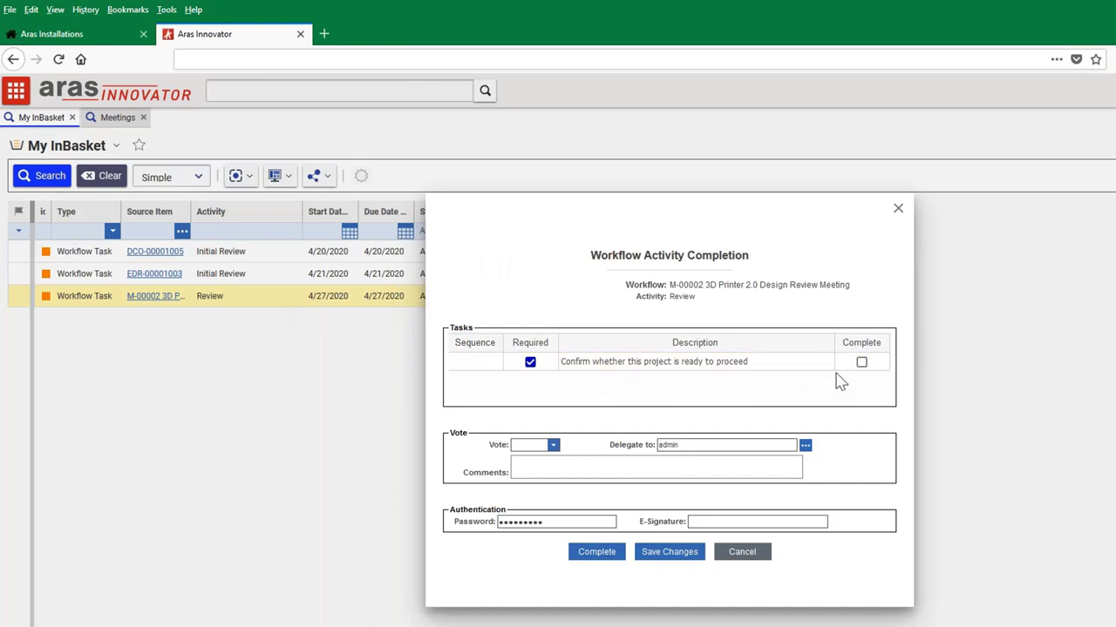
pyautogui.click(861, 363)
pyautogui.click(552, 446)
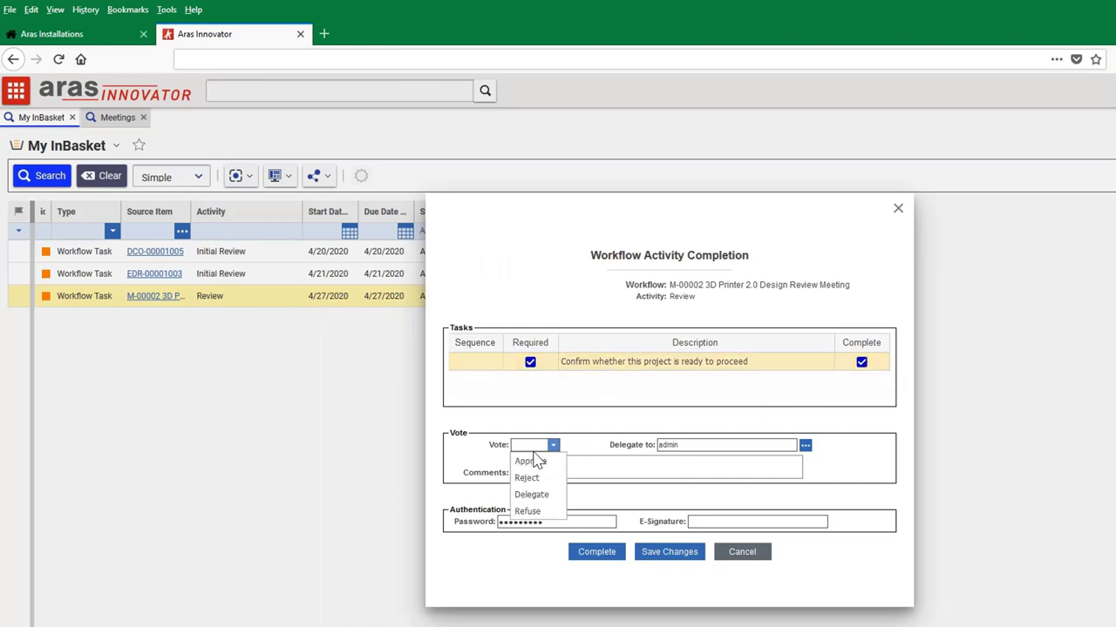
pyautogui.click(532, 461)
pyautogui.click(589, 557)
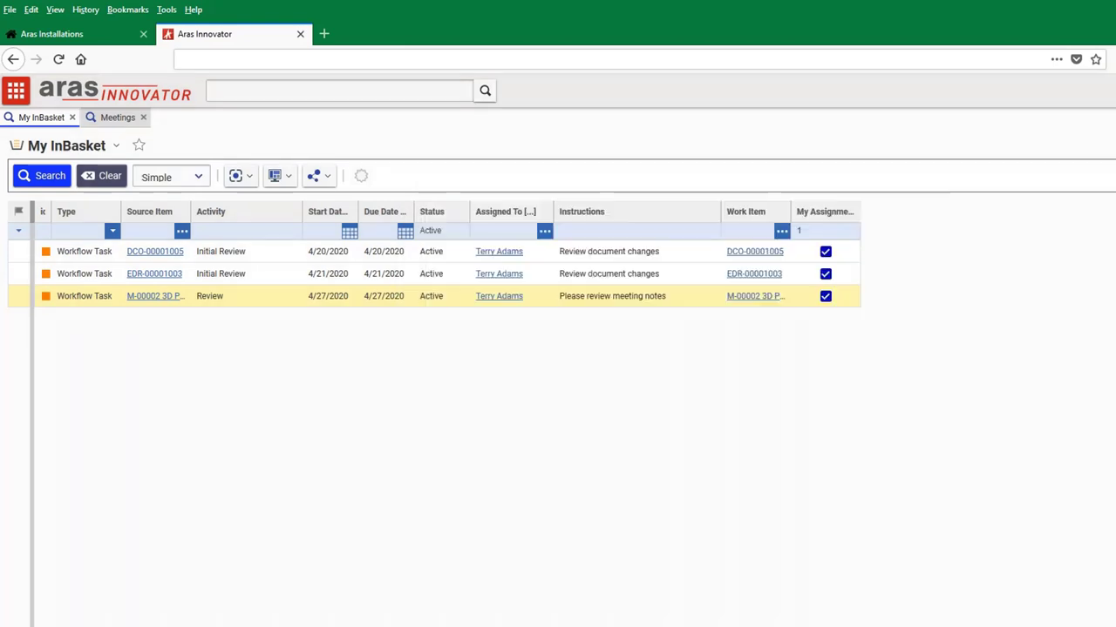